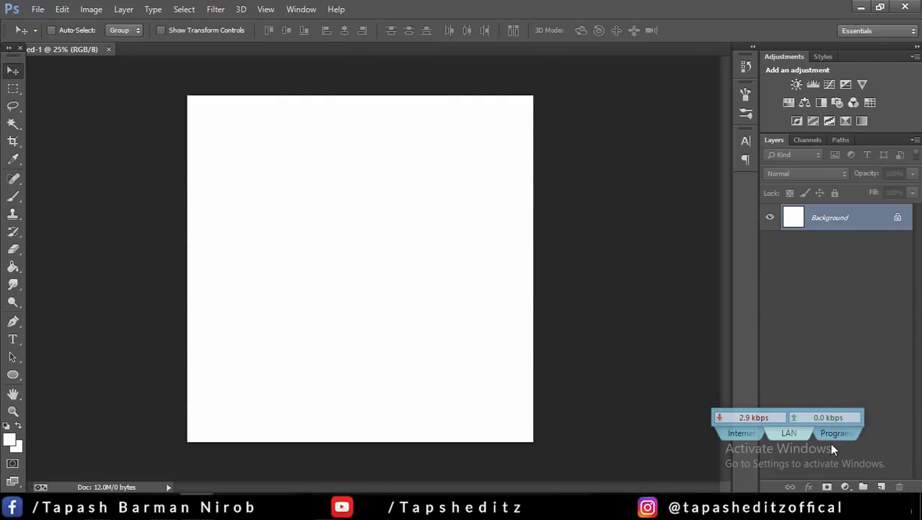
# - Add a new empty layer above the Background and hide the Background layer
pyautogui.click(781, 417)
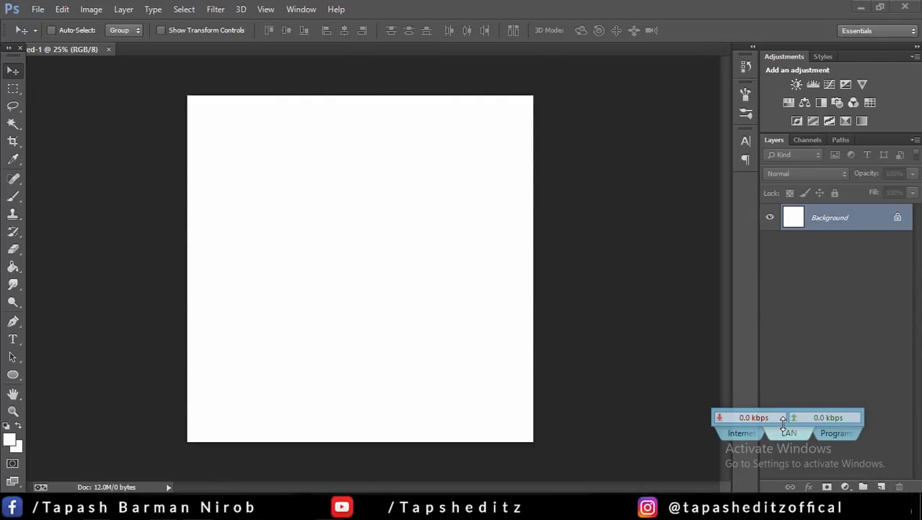
pyautogui.click(882, 488)
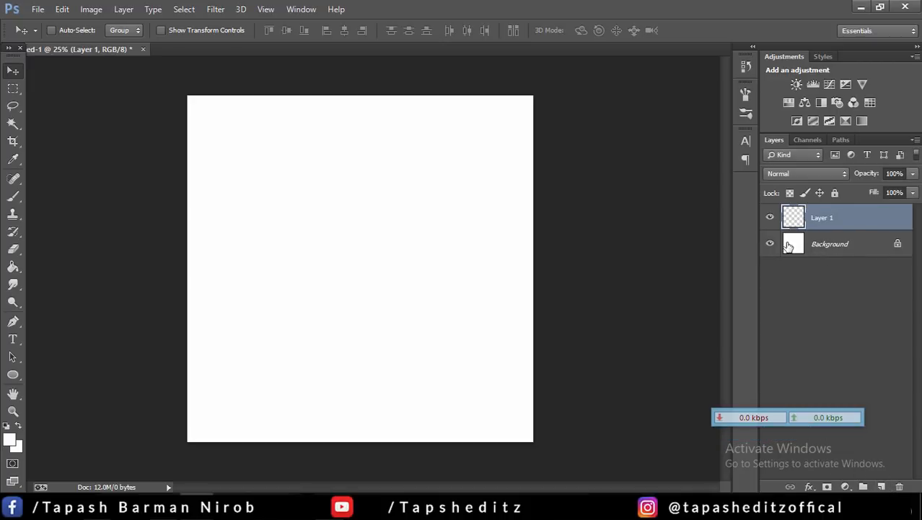
pyautogui.click(771, 244)
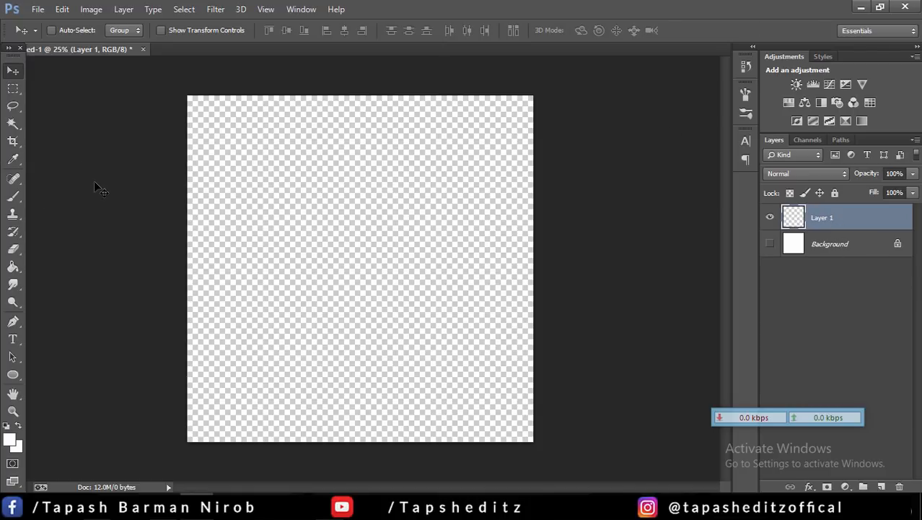
# - Draw a circle about 788 by 780 px on the canvas with the Ellipse tool in Shape mode
pyautogui.click(16, 374)
pyautogui.rightClick(13, 375)
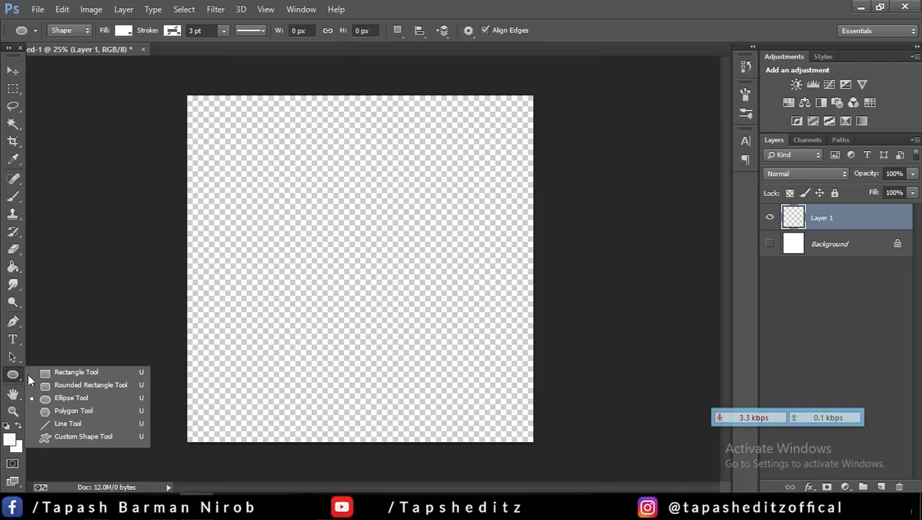
pyautogui.click(73, 399)
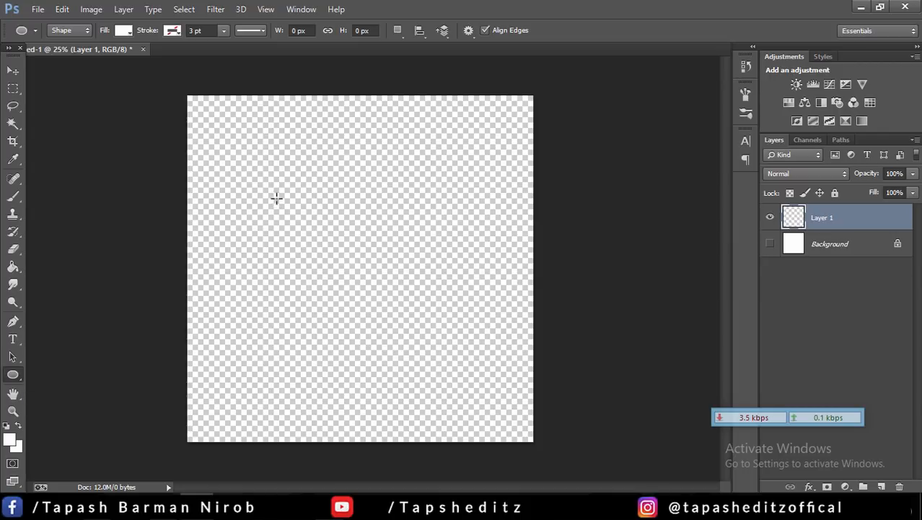
pyautogui.moveTo(266, 185); pyautogui.dragTo(399, 316)
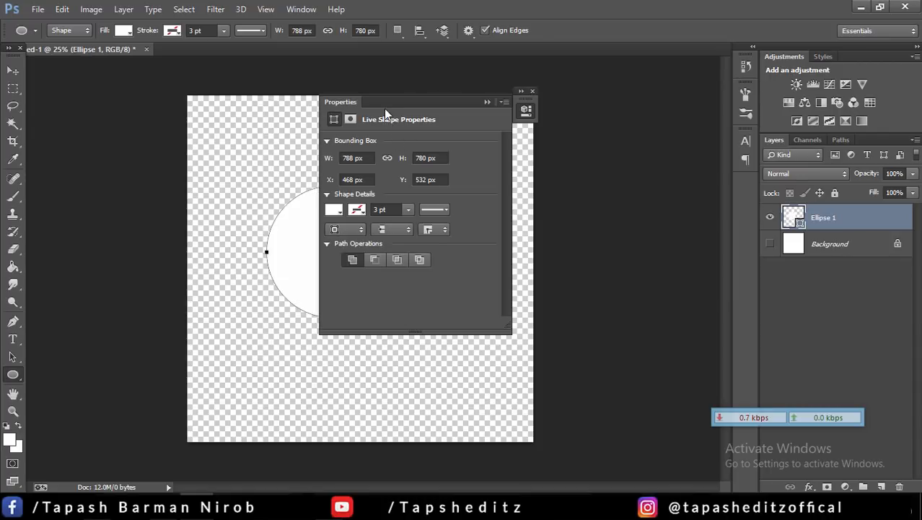
# - Try yellow, bright red and dark red fills on the circle
pyautogui.moveTo(477, 112); pyautogui.dragTo(579, 108)
pyautogui.click(534, 211)
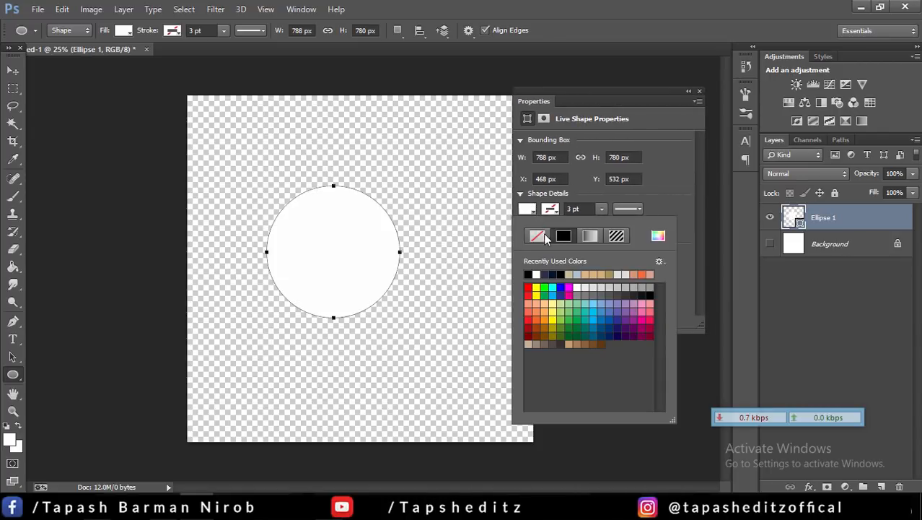
pyautogui.click(535, 289)
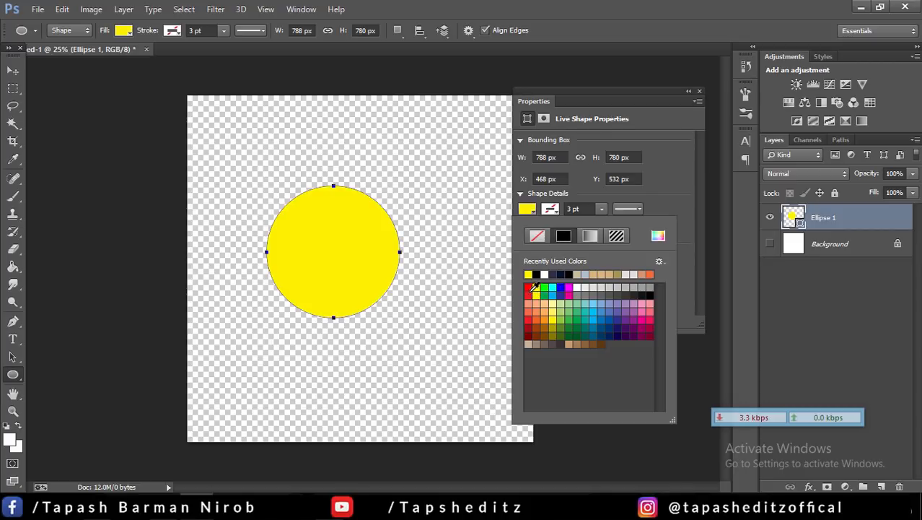
pyautogui.click(528, 289)
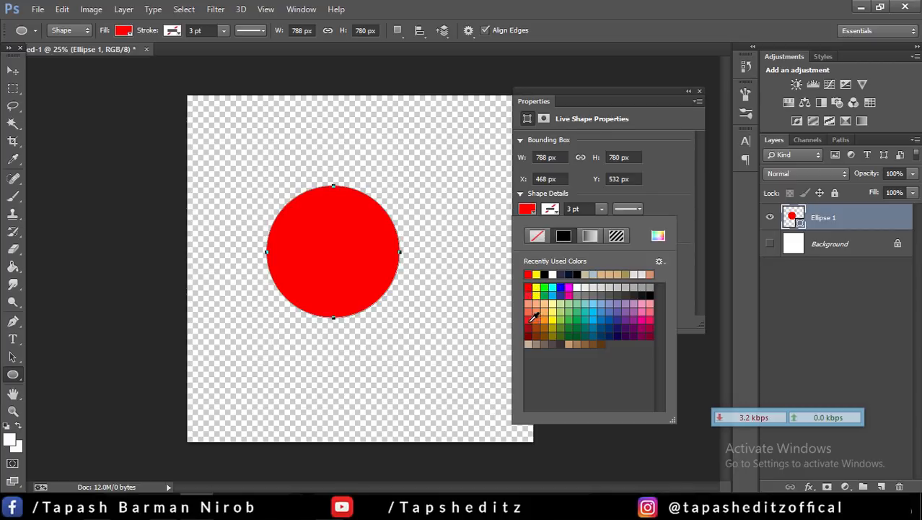
pyautogui.click(528, 320)
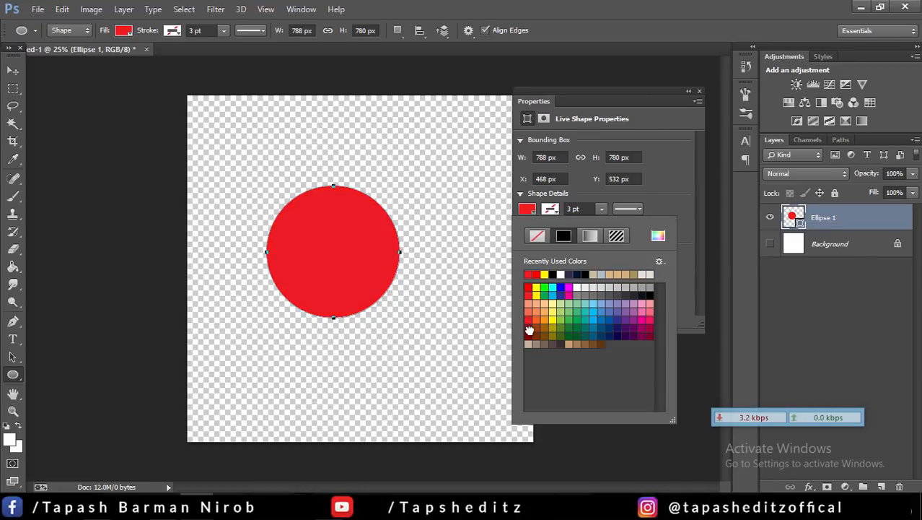
pyautogui.click(529, 330)
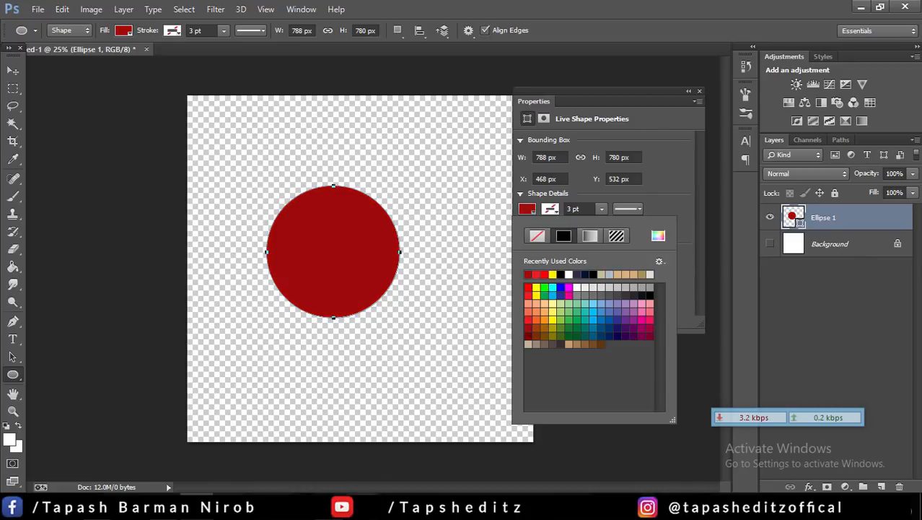
pyautogui.click(328, 504)
pyautogui.click(854, 456)
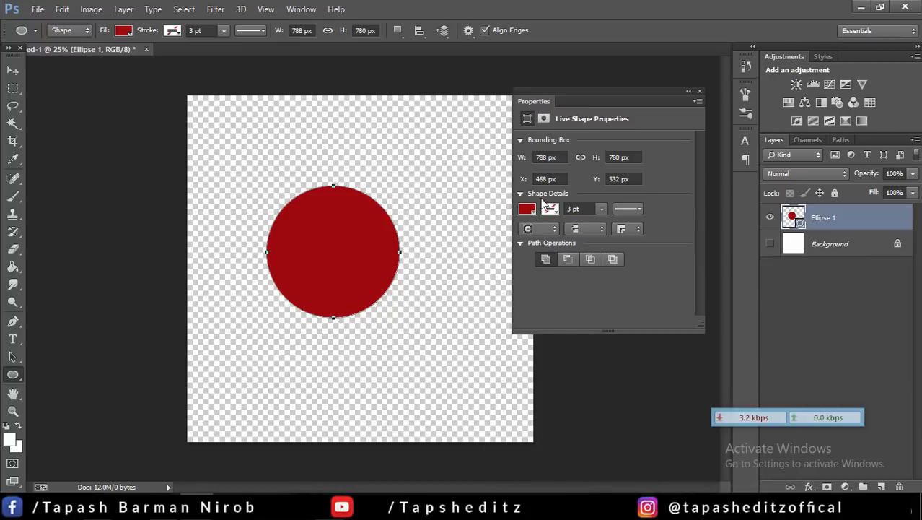
# - Set the circle's fill to dark gray and collapse the shape properties
pyautogui.click(528, 210)
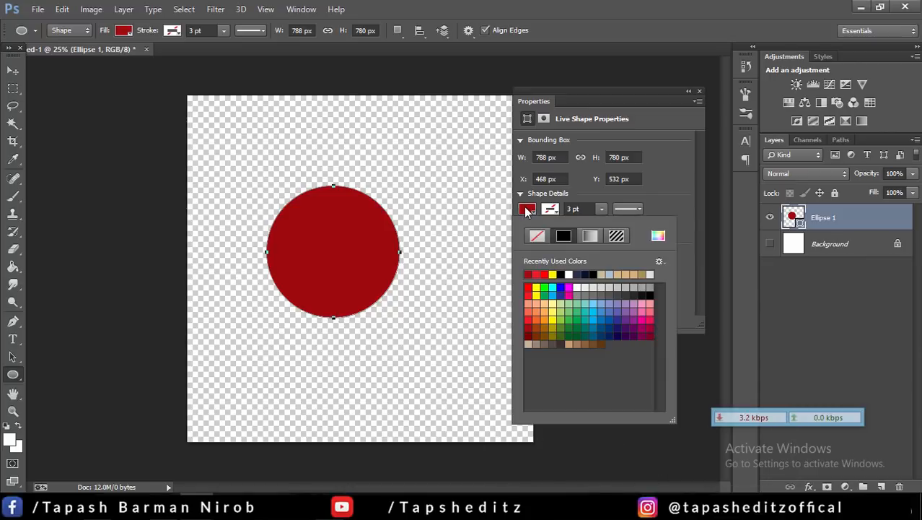
pyautogui.click(642, 287)
pyautogui.click(647, 289)
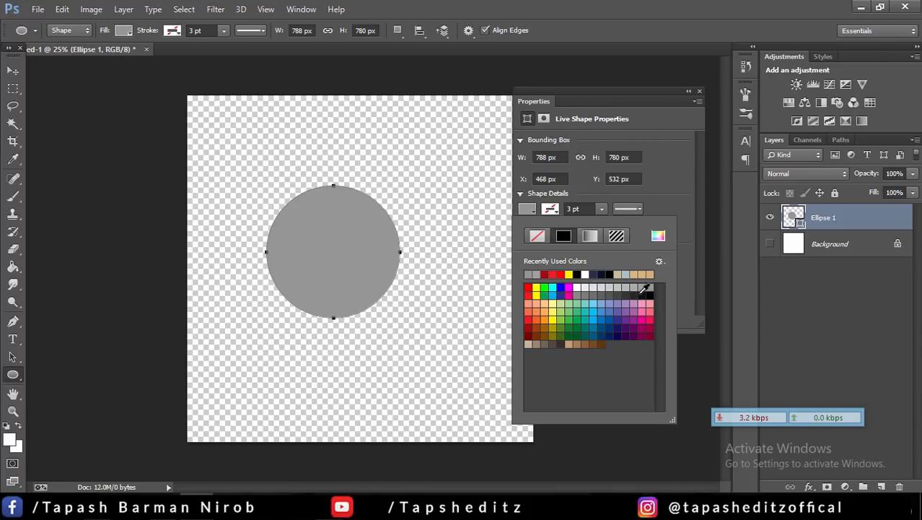
pyautogui.click(598, 288)
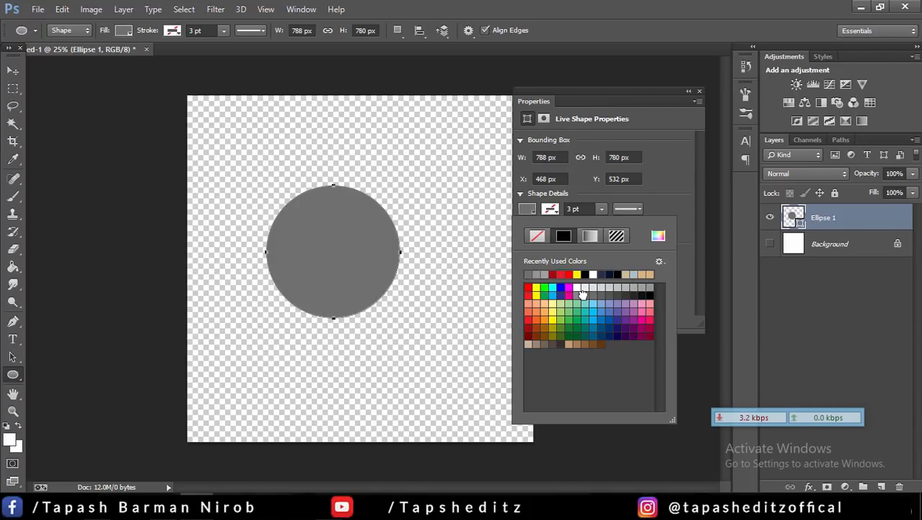
pyautogui.click(582, 294)
pyautogui.click(631, 291)
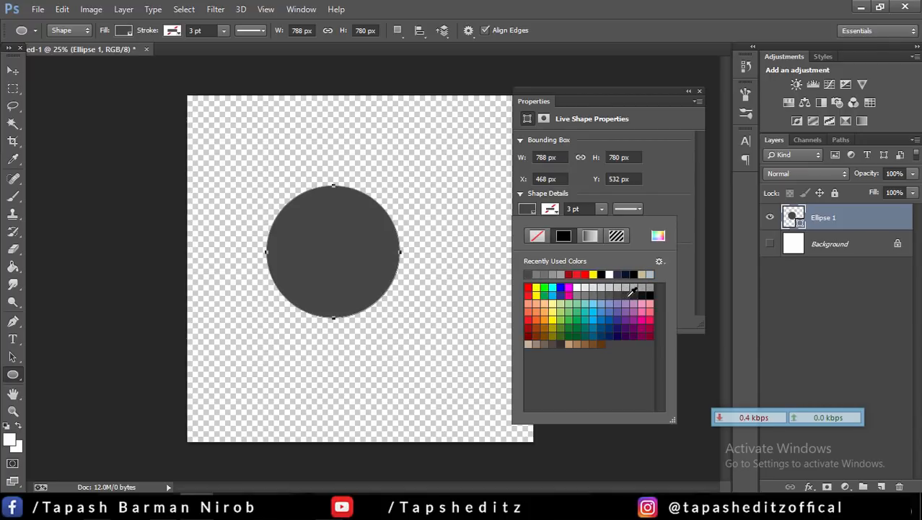
pyautogui.click(689, 91)
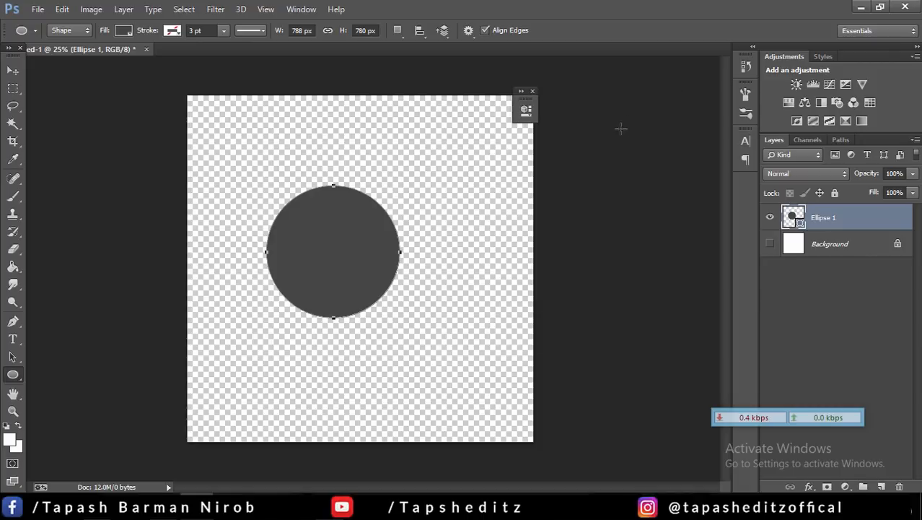
# - Move the gray circle close to the middle of the canvas and rasterize the Ellipse 1 layer
pyautogui.click(12, 71)
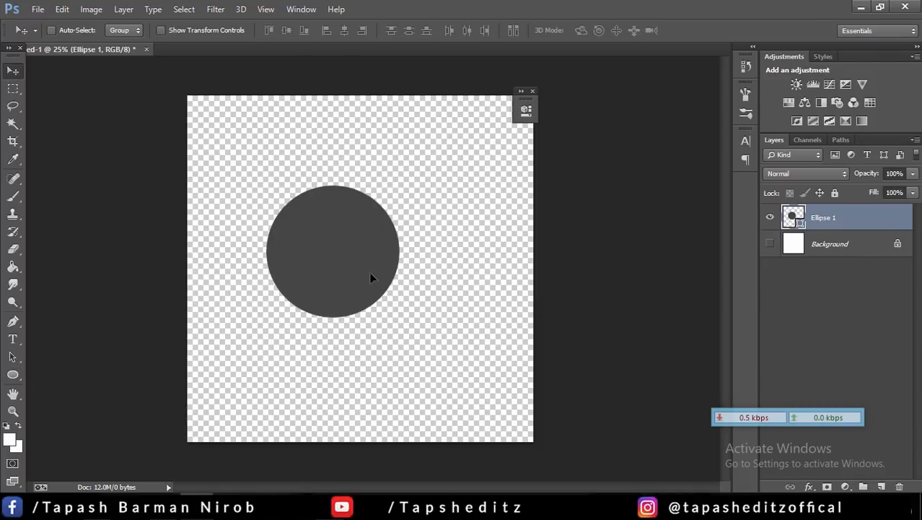
pyautogui.moveTo(369, 271); pyautogui.dragTo(367, 270)
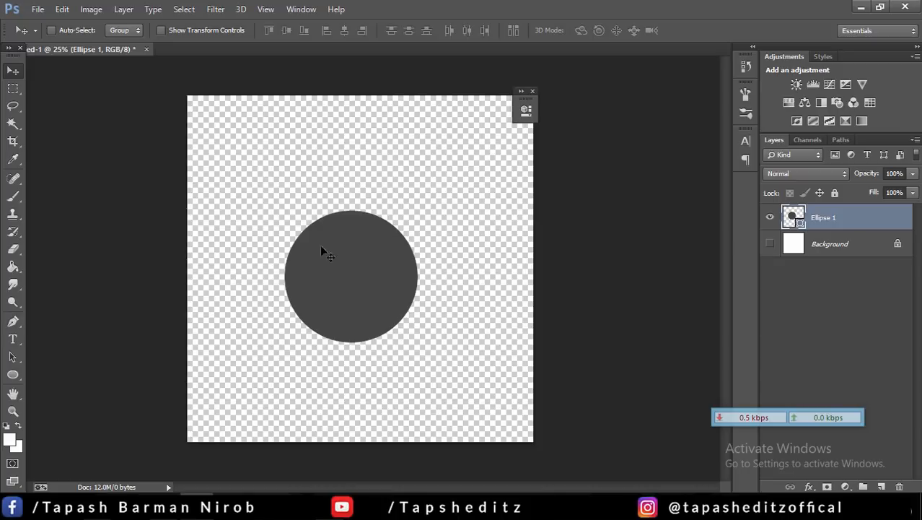
pyautogui.rightClick(843, 217)
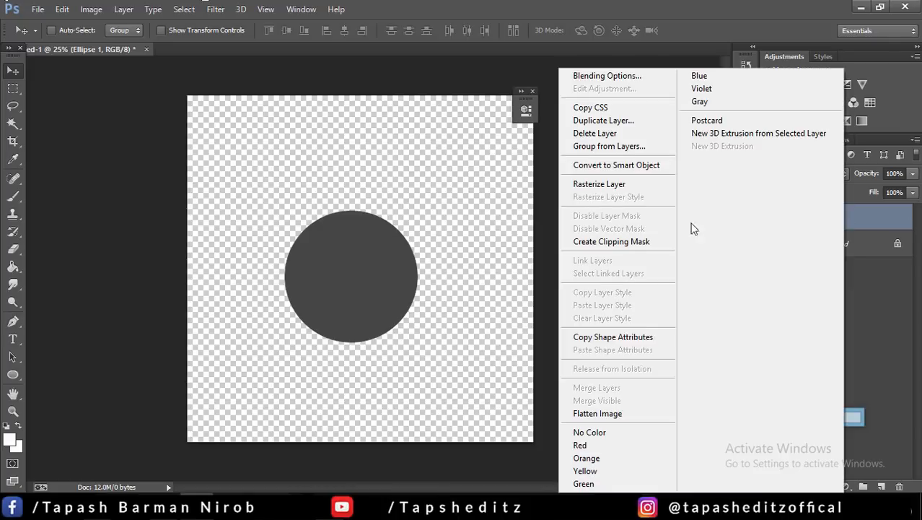
pyautogui.click(614, 184)
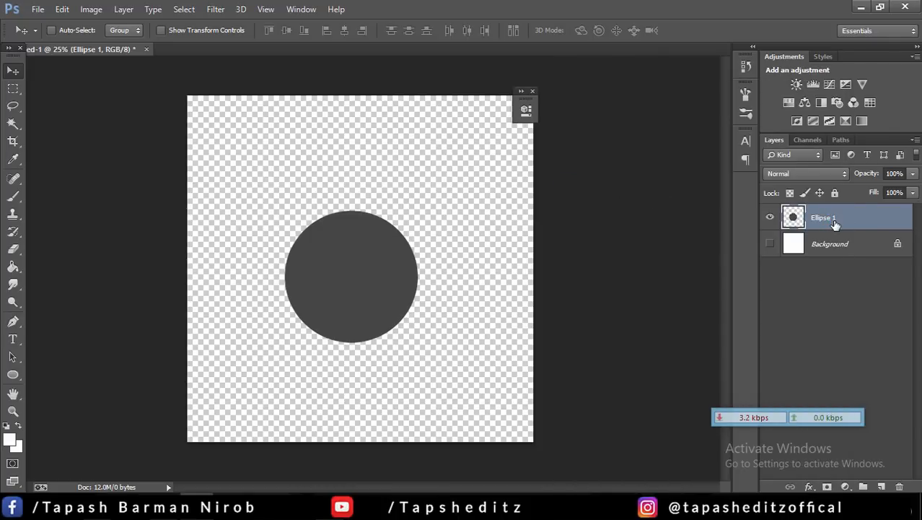
pyautogui.rightClick(842, 224)
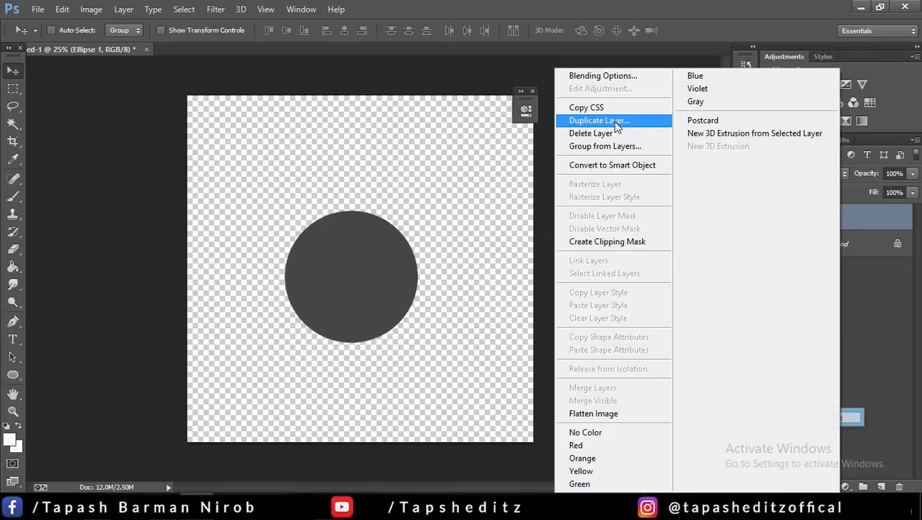
pyautogui.click(864, 289)
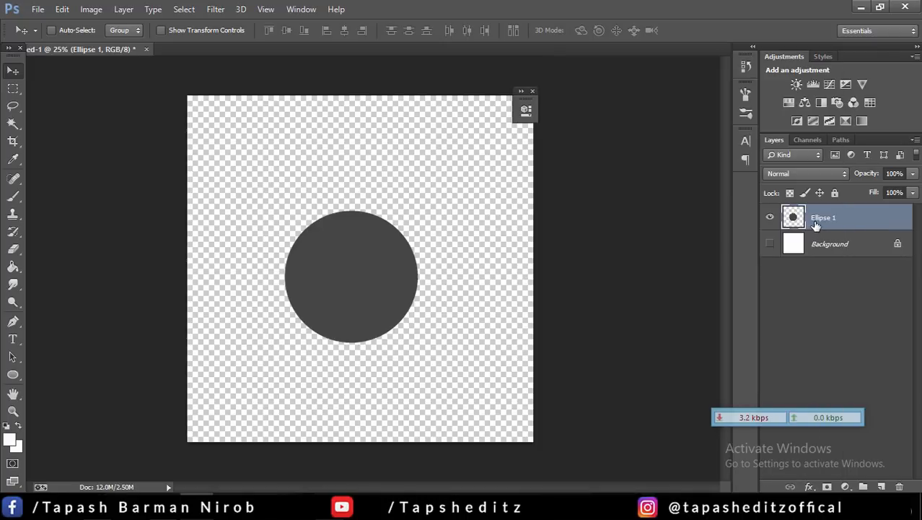
# - Draw a second, slightly larger white ellipse about 844 by 820 px over the gray circle
pyautogui.click(14, 376)
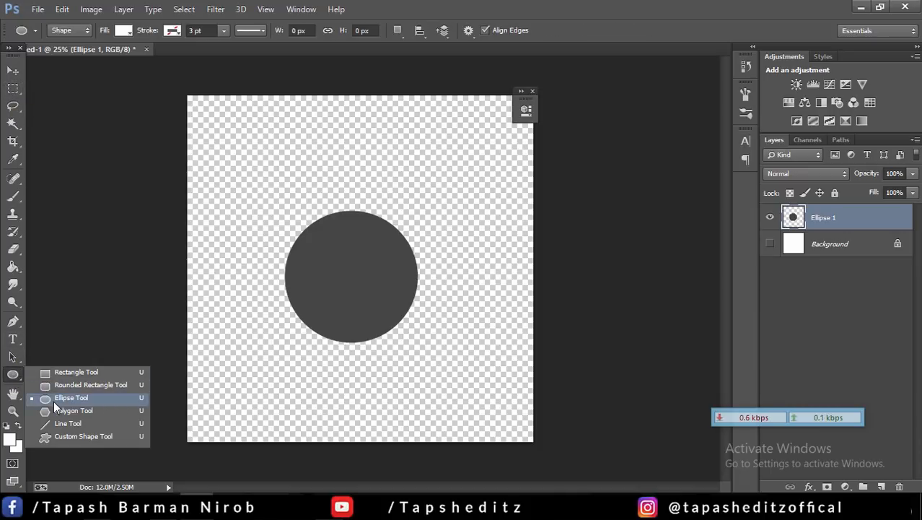
pyautogui.click(54, 401)
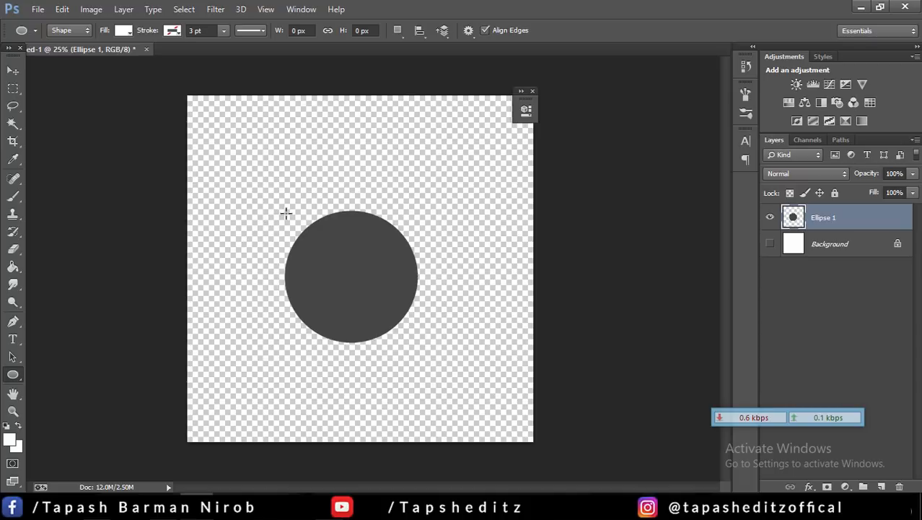
pyautogui.moveTo(291, 217); pyautogui.dragTo(429, 352)
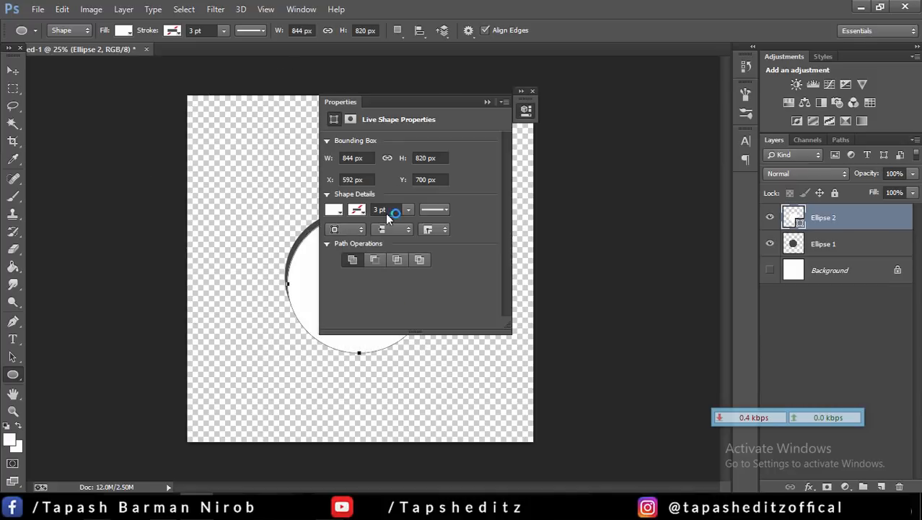
pyautogui.click(485, 102)
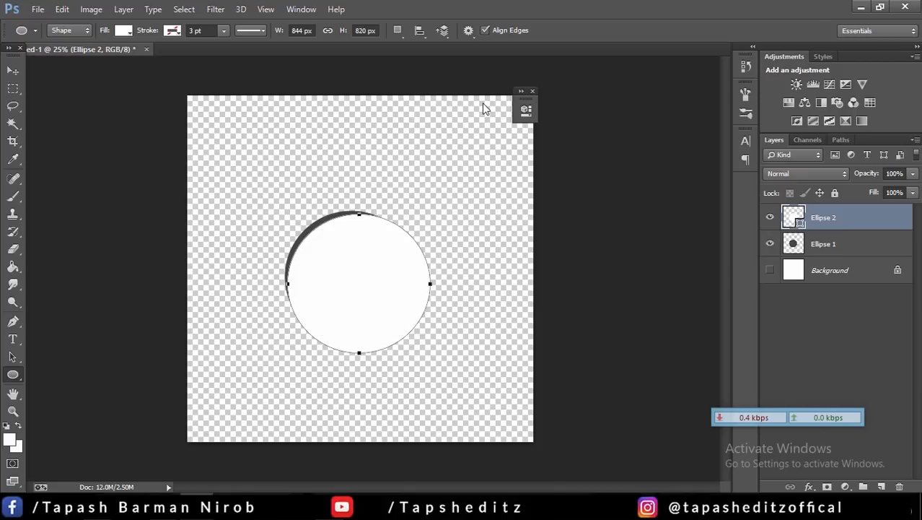
# - Centre the white ellipse on the gray circle and place Ellipse 2 below Ellipse 1 in the layer order
pyautogui.click(15, 70)
pyautogui.moveTo(342, 285); pyautogui.dragTo(337, 282)
pyautogui.moveTo(848, 222); pyautogui.dragTo(821, 250)
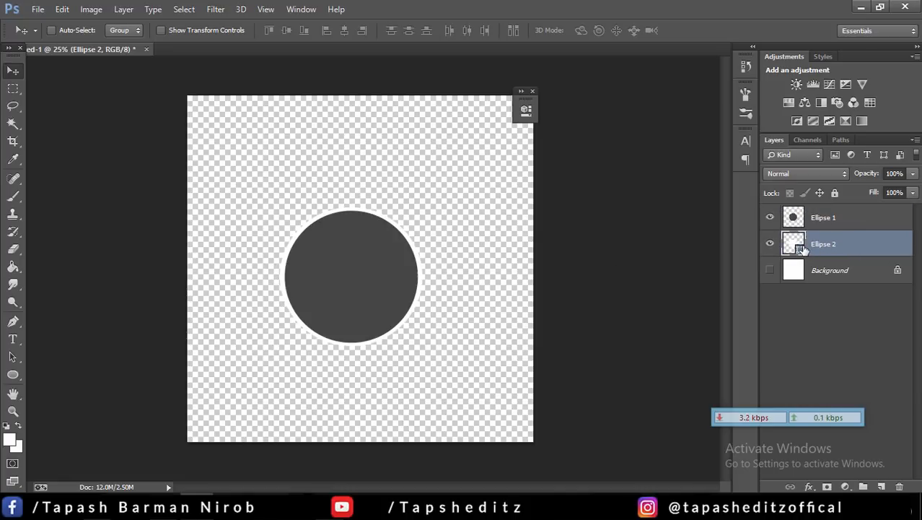
# - Change the fill of Ellipse 2 to orange #fa8406 and check both circles by toggling their visibility
pyautogui.doubleClick(797, 245)
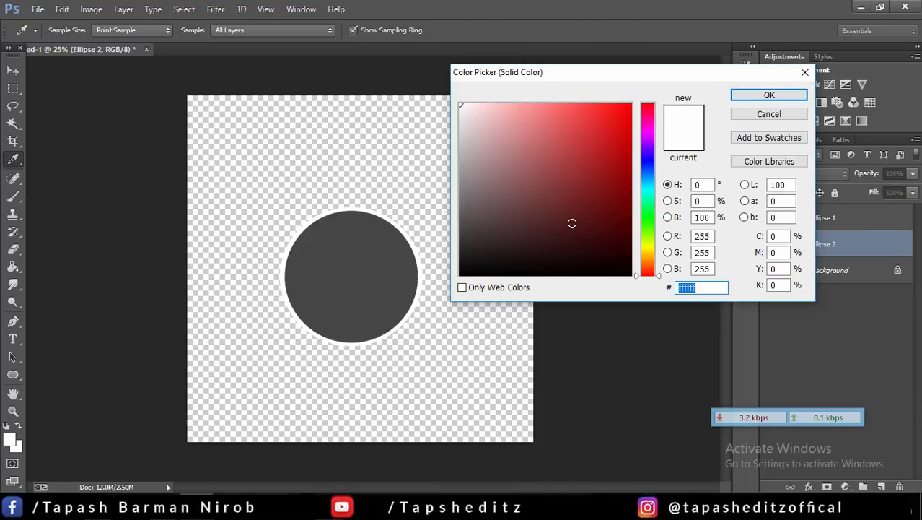
pyautogui.click(629, 104)
pyautogui.moveTo(647, 128)
pyautogui.mouseDown()
pyautogui.moveTo(648, 118)
pyautogui.moveTo(648, 265)
pyautogui.mouseUp()
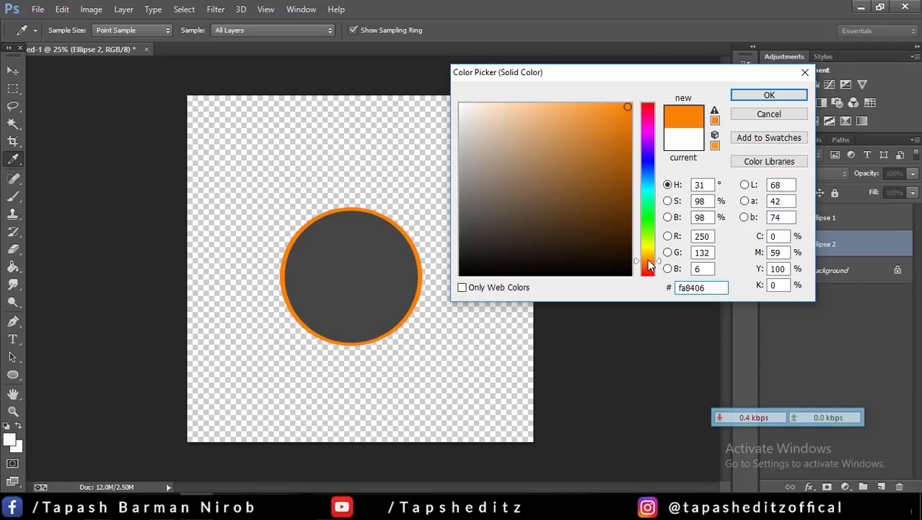
pyautogui.click(768, 96)
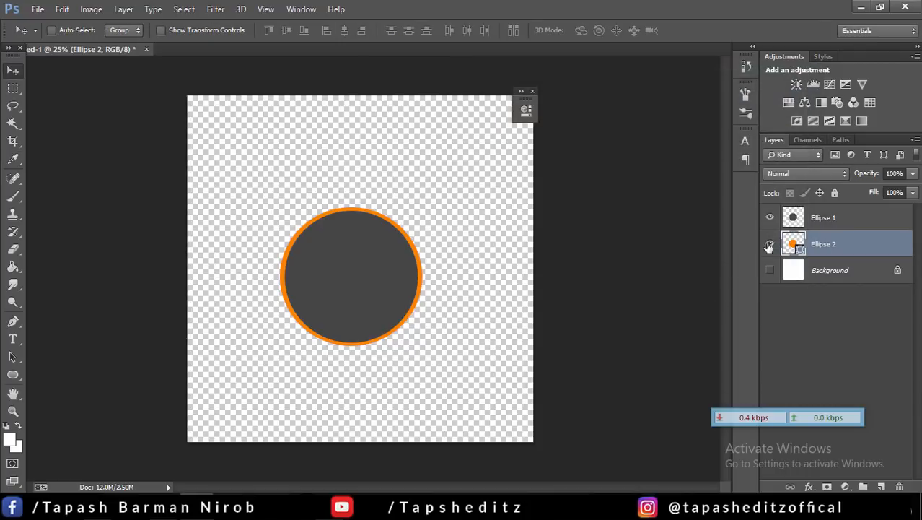
pyautogui.click(769, 245)
pyautogui.click(769, 244)
pyautogui.click(769, 218)
pyautogui.click(769, 218)
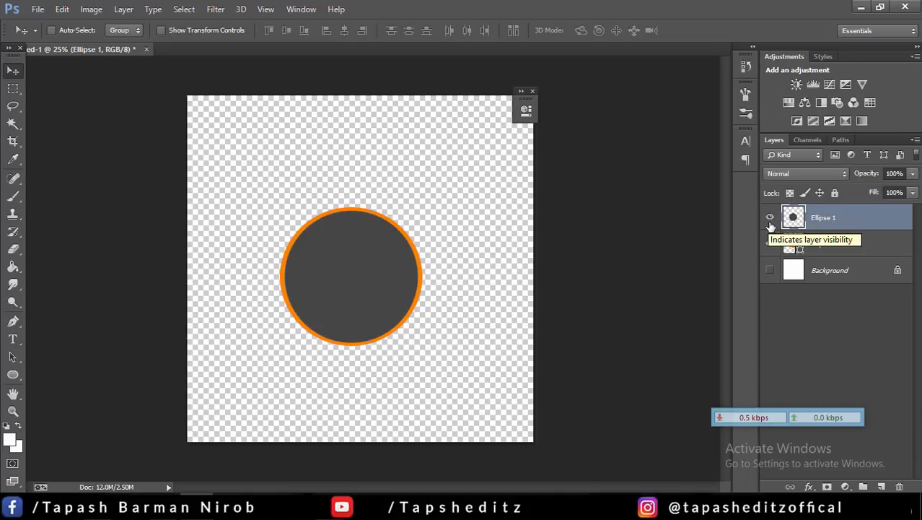
# - Rasterize the Ellipse 2 layer holding the orange circle
pyautogui.click(827, 246)
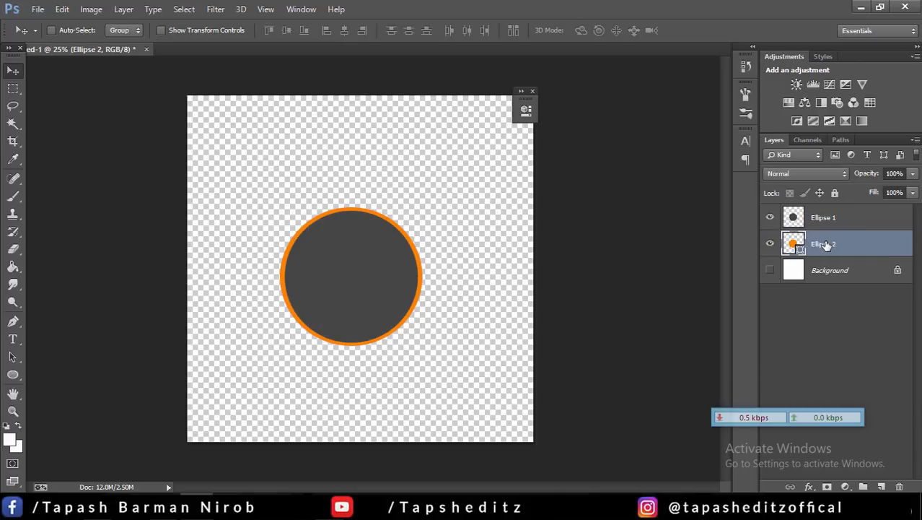
pyautogui.rightClick(826, 246)
pyautogui.click(641, 183)
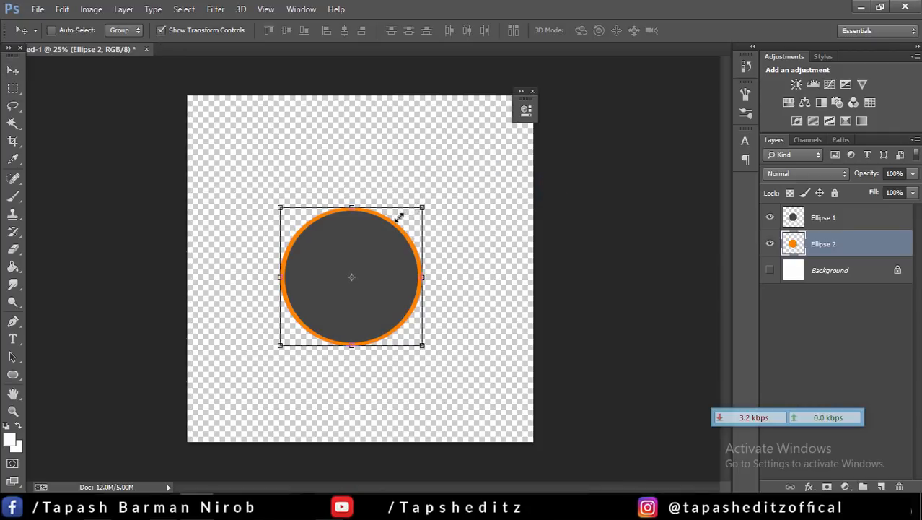
# - Scale the gray circle on Ellipse 1 down slightly about its centre so the orange ring around it is wider
pyautogui.moveTo(398, 209); pyautogui.dragTo(423, 220)
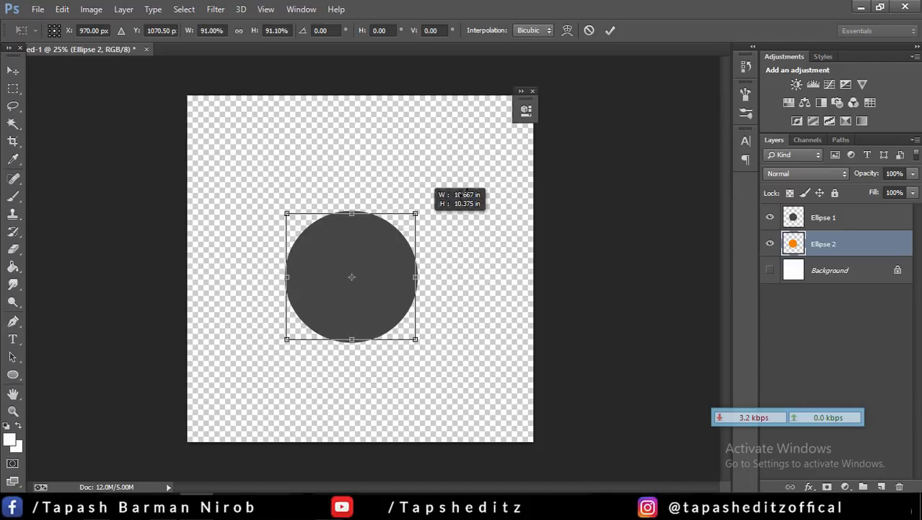
pyautogui.click(589, 31)
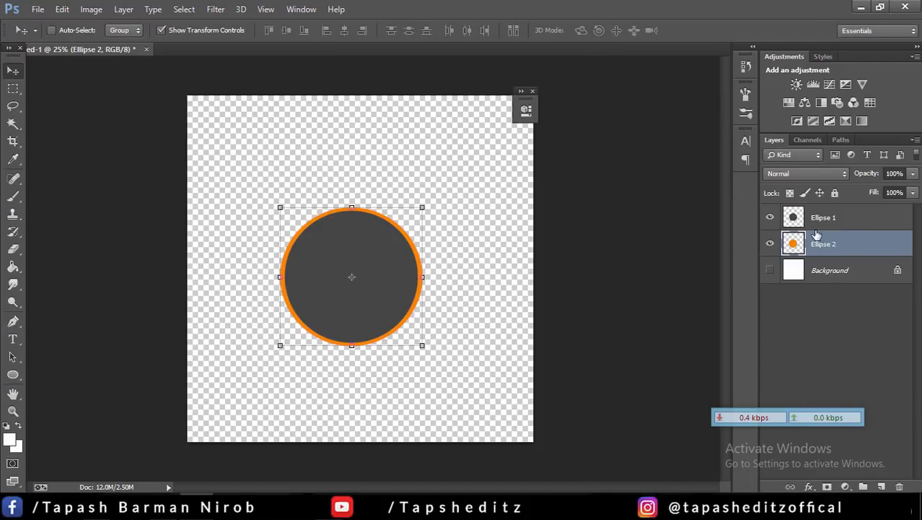
pyautogui.click(819, 218)
pyautogui.hotkey('ctrl', 't')
pyautogui.moveTo(414, 209); pyautogui.dragTo(409, 212)
pyautogui.click(610, 30)
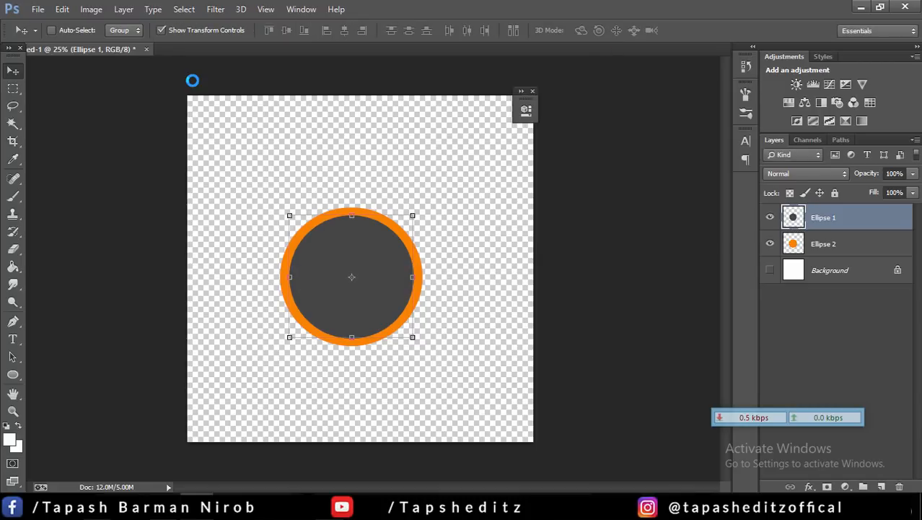
# - Move both circles together slightly toward the middle of the canvas and group Ellipse 1 and Ellipse 2
pyautogui.keyDown('shift'); pyautogui.click(847, 246); pyautogui.keyUp('shift')
pyautogui.moveTo(362, 294)
pyautogui.mouseDown()
pyautogui.moveTo(364, 246)
pyautogui.moveTo(366, 287)
pyautogui.mouseUp()
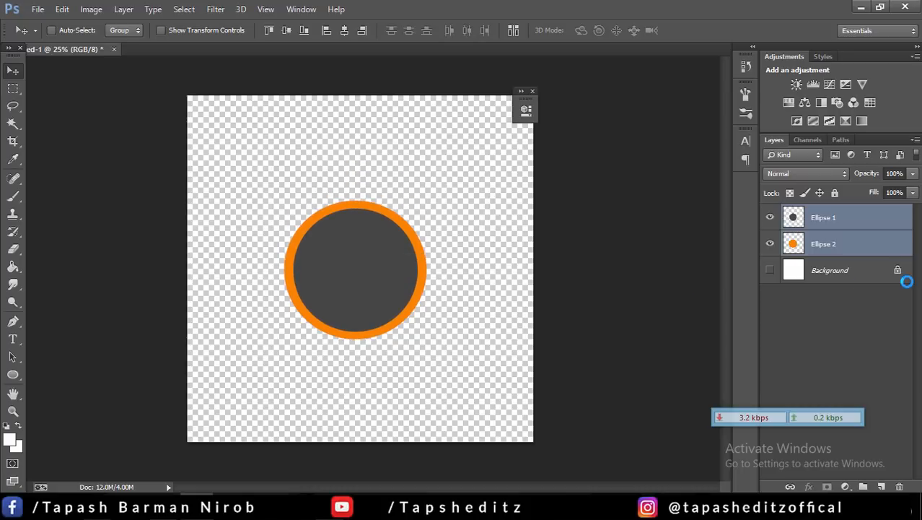
pyautogui.hotkey('ctrl', 'g')
pyautogui.rightClick(838, 247)
pyautogui.click(818, 216)
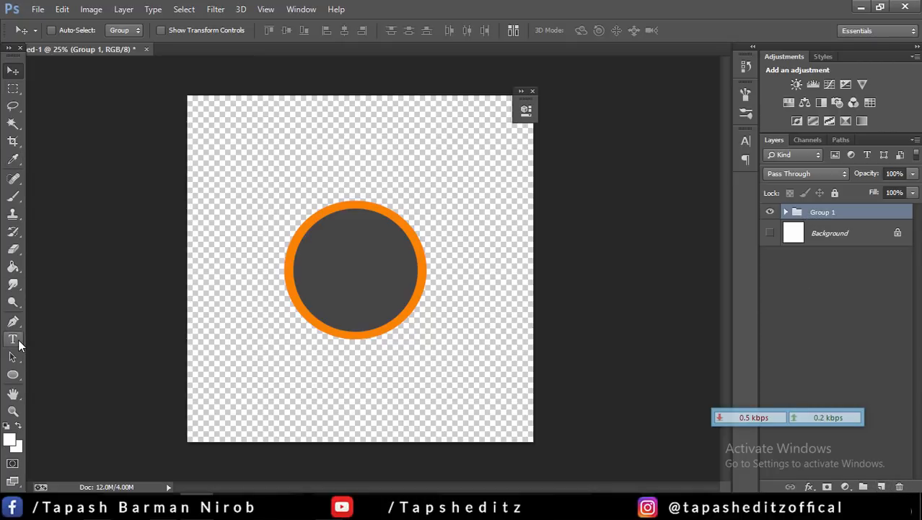
# - Add a new text layer reading SK inside the gray circle
pyautogui.click(18, 342)
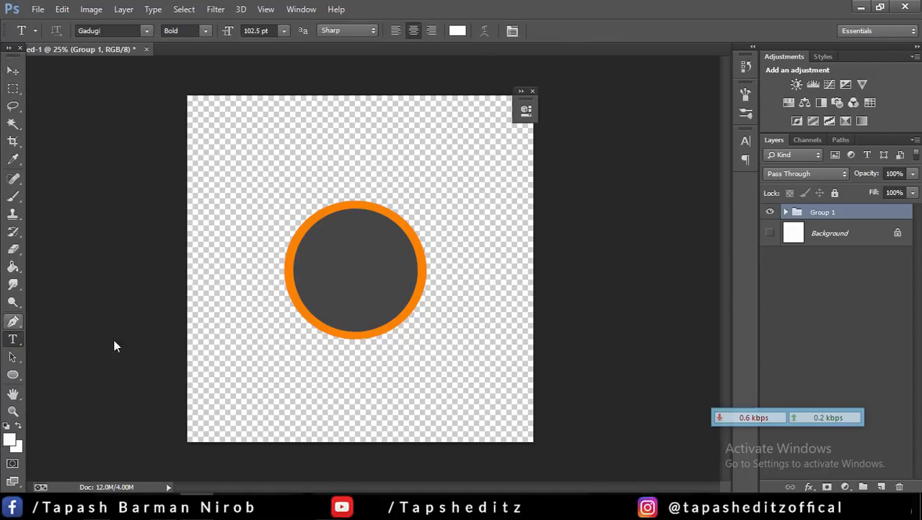
pyautogui.click(323, 270)
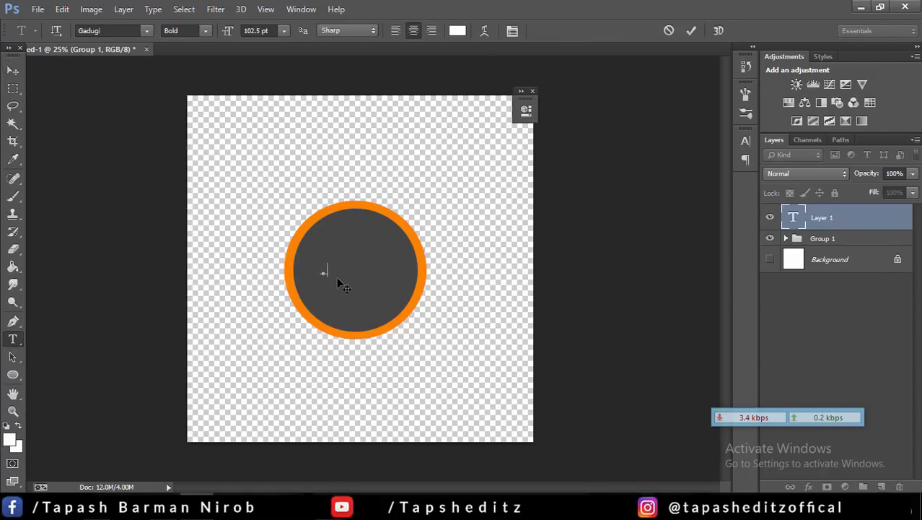
pyautogui.write('SK')
# - Set the font of the whole SK text to Heartbreaker
pyautogui.hotkey('ctrl', 'a')
pyautogui.click(512, 30)
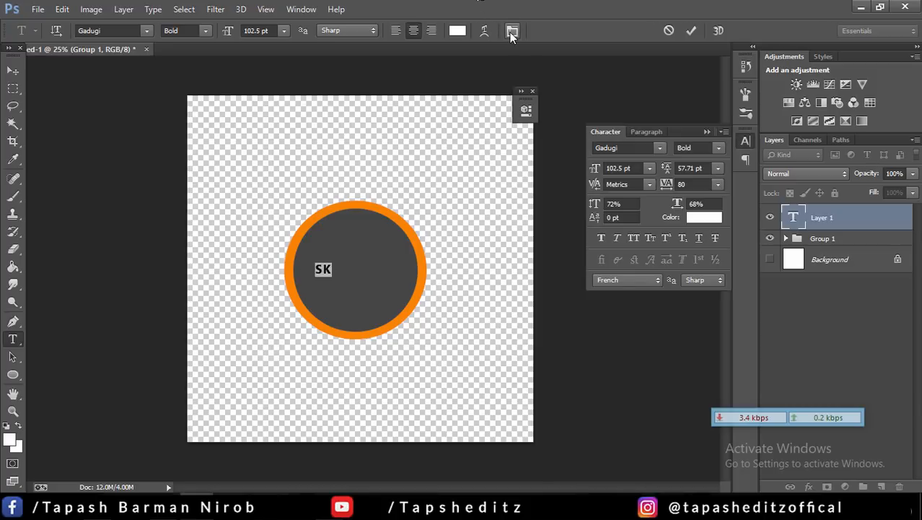
pyautogui.click(659, 148)
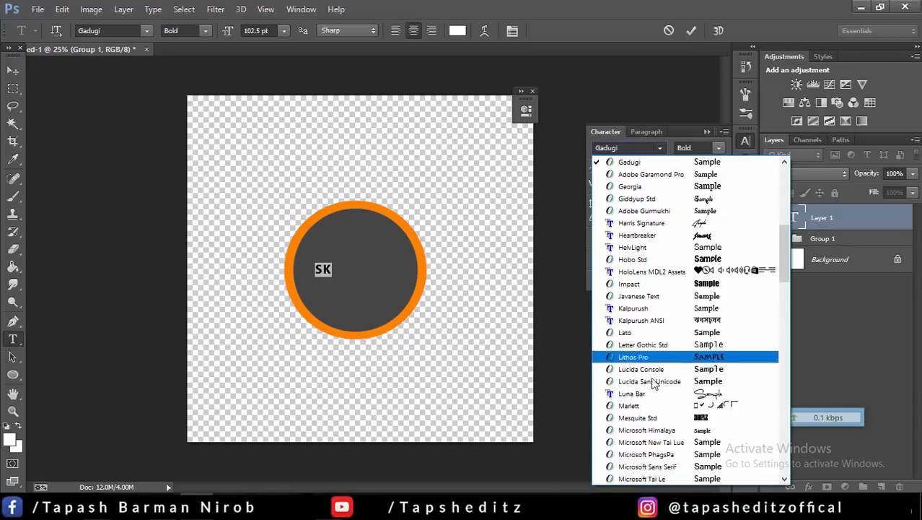
pyautogui.moveTo(785, 249); pyautogui.dragTo(786, 292)
pyautogui.click(859, 8)
pyautogui.click(859, 8)
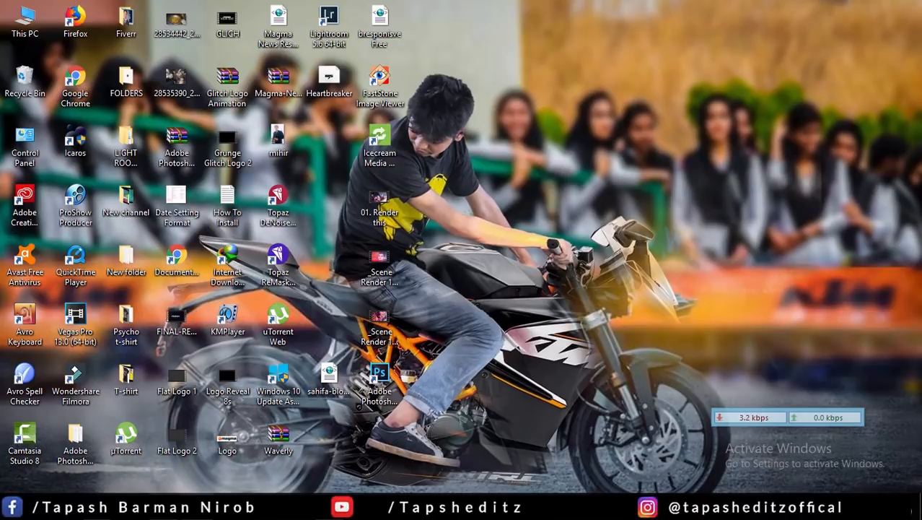
pyautogui.click(198, 506)
pyautogui.click(620, 150)
pyautogui.click(620, 149)
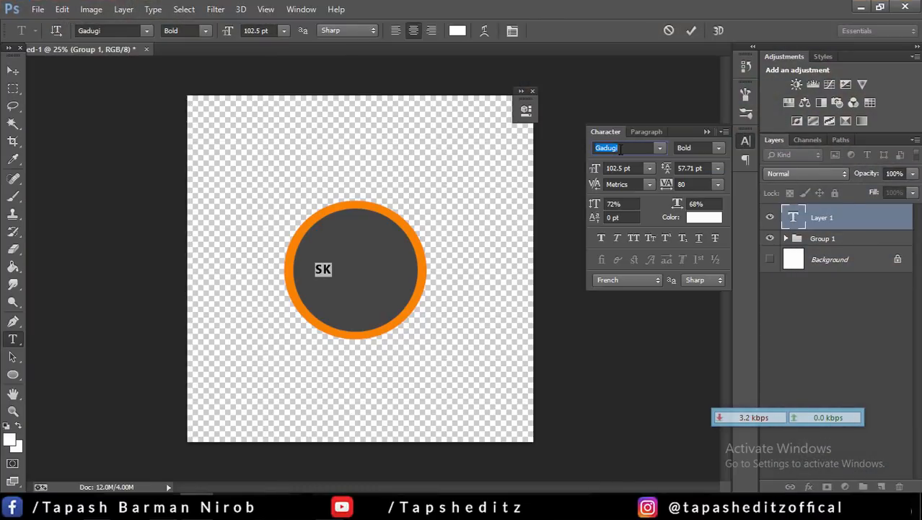
pyautogui.click(660, 148)
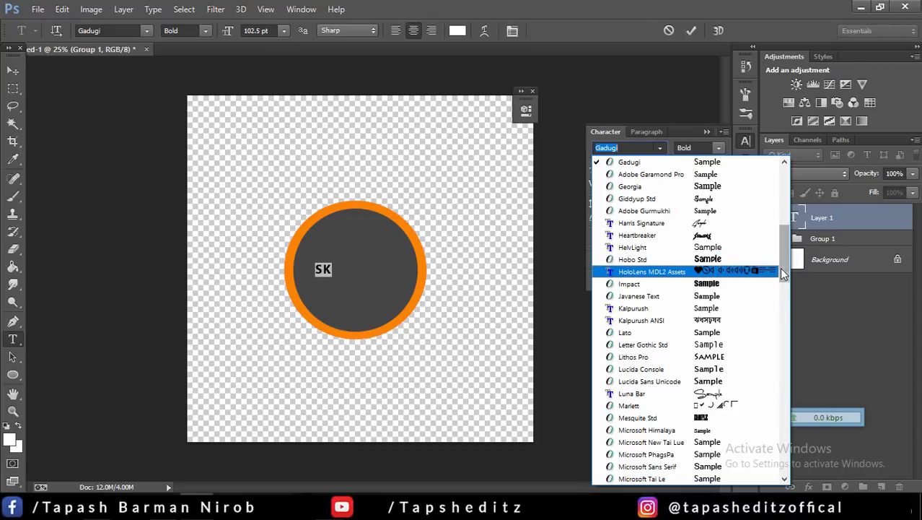
pyautogui.moveTo(779, 261)
pyautogui.mouseDown()
pyautogui.moveTo(777, 243)
pyautogui.moveTo(780, 262)
pyautogui.mouseUp()
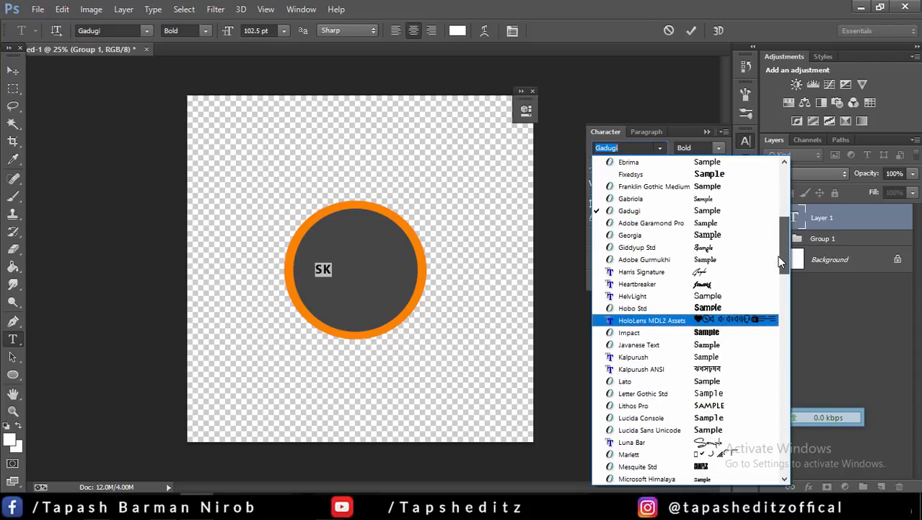
pyautogui.scroll(-1, 666, 288)
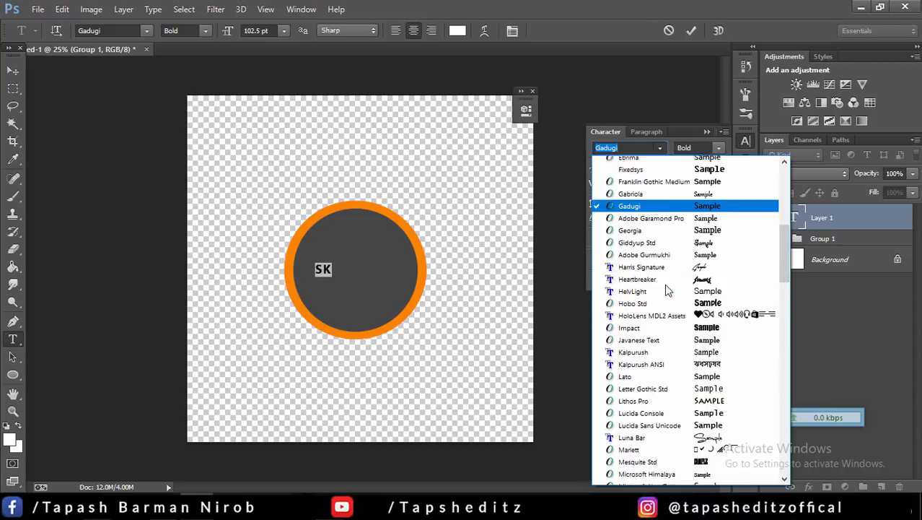
pyautogui.click(665, 281)
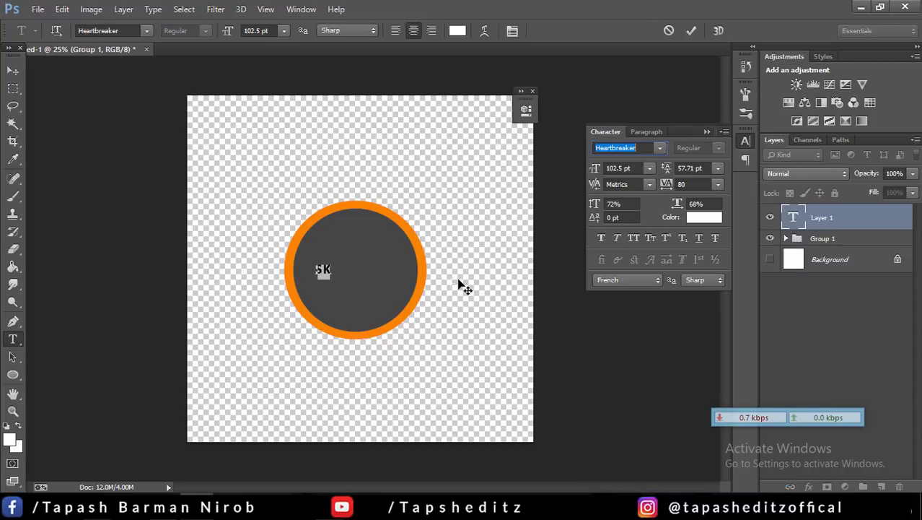
# - Enlarge the SK text to 469.87 pt across the gray circle, with 102% vertical scale, 65% horizontal scale and tracking 20
pyautogui.click(331, 269)
pyautogui.moveTo(335, 263); pyautogui.dragTo(289, 263)
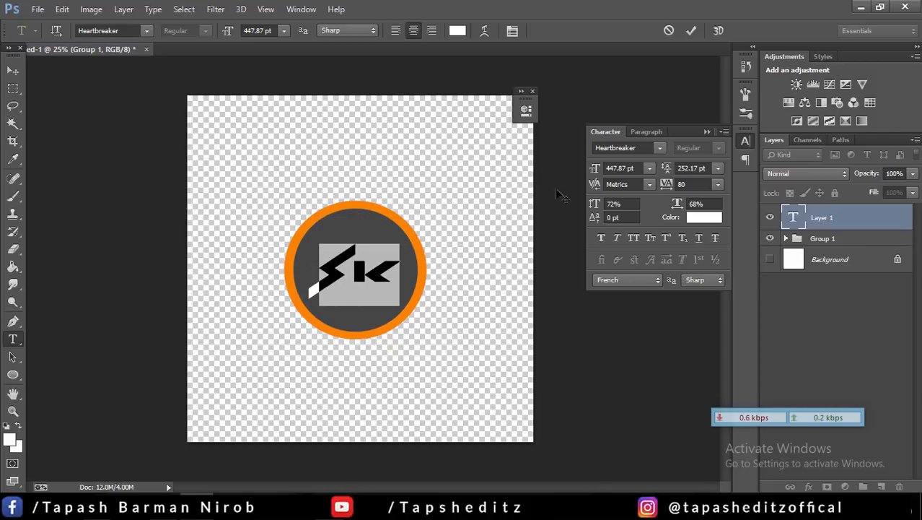
pyautogui.moveTo(600, 170); pyautogui.dragTo(614, 171)
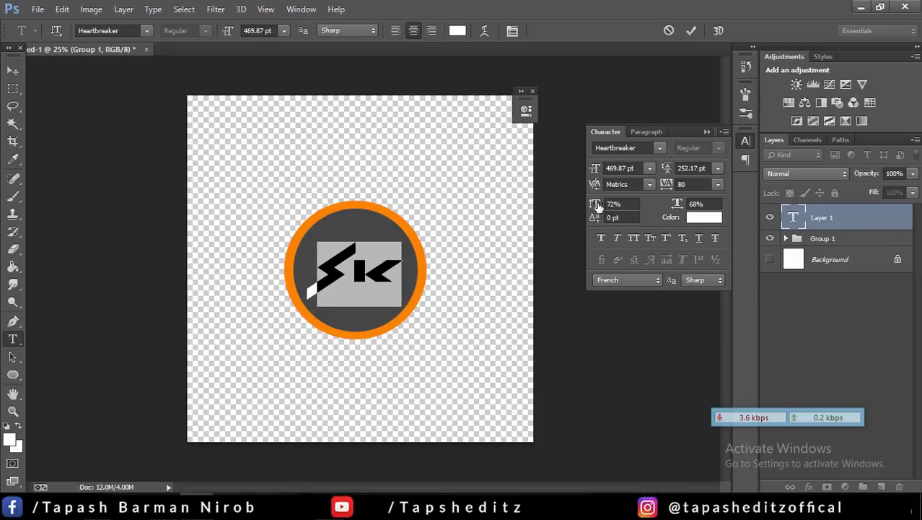
pyautogui.moveTo(599, 205); pyautogui.dragTo(617, 204)
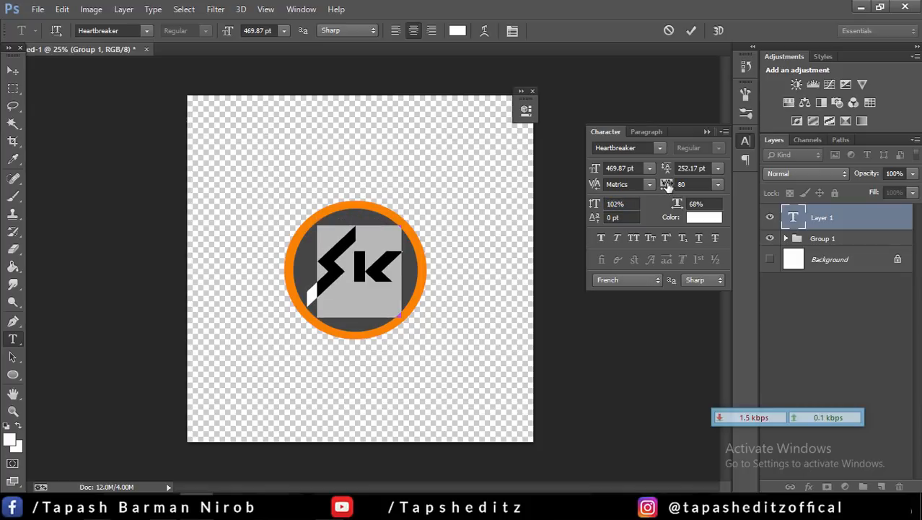
pyautogui.moveTo(664, 184); pyautogui.dragTo(671, 209)
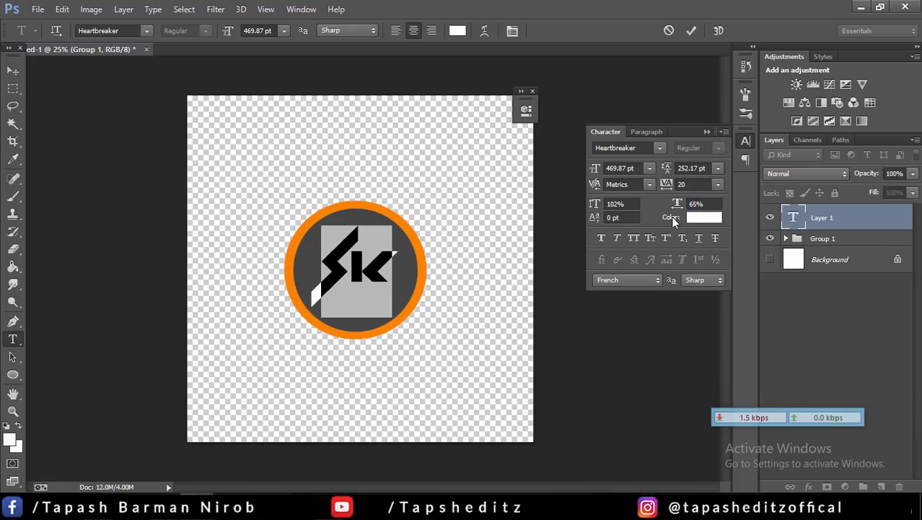
# - Change the SK text colour to orange #fa8100 and commit the text edit
pyautogui.click(691, 218)
pyautogui.click(355, 204)
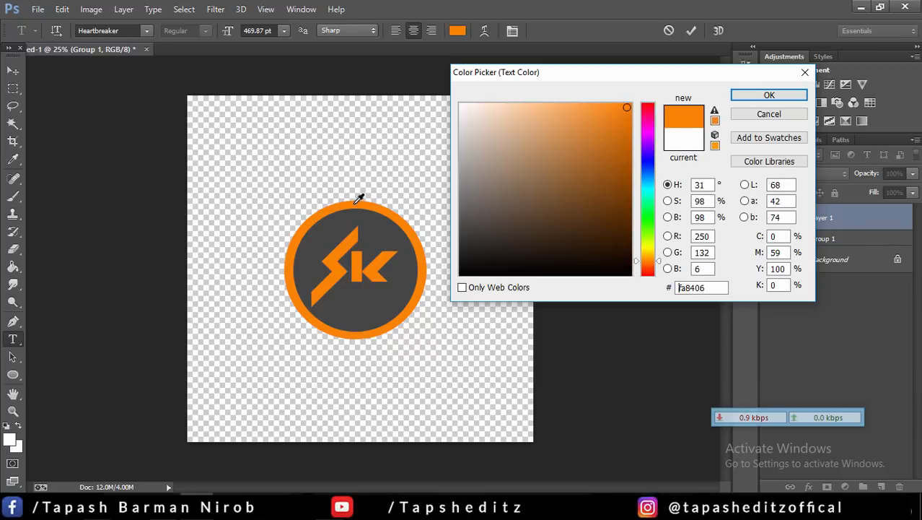
pyautogui.click(601, 143)
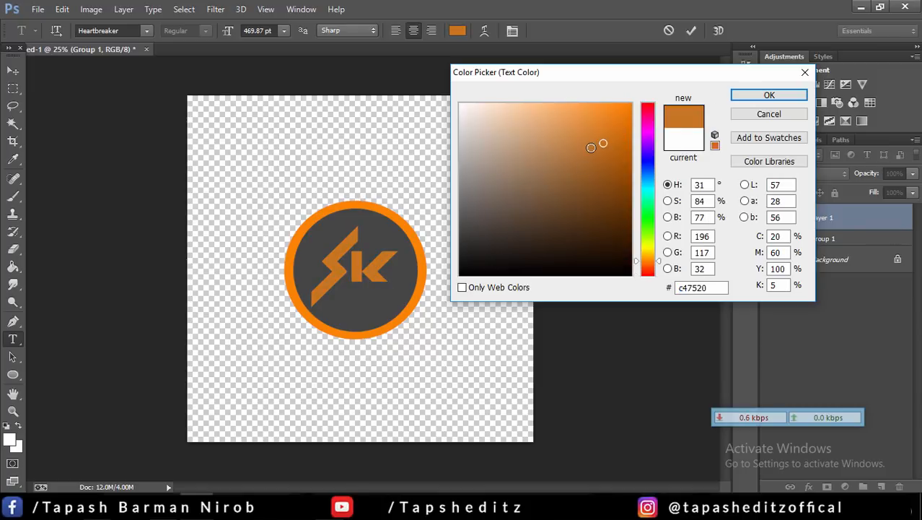
pyautogui.moveTo(602, 142); pyautogui.dragTo(648, 108)
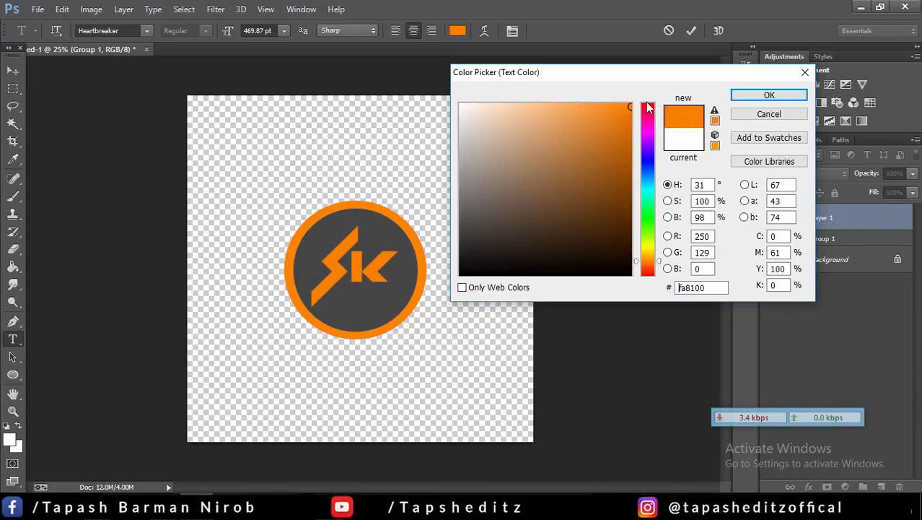
pyautogui.click(769, 95)
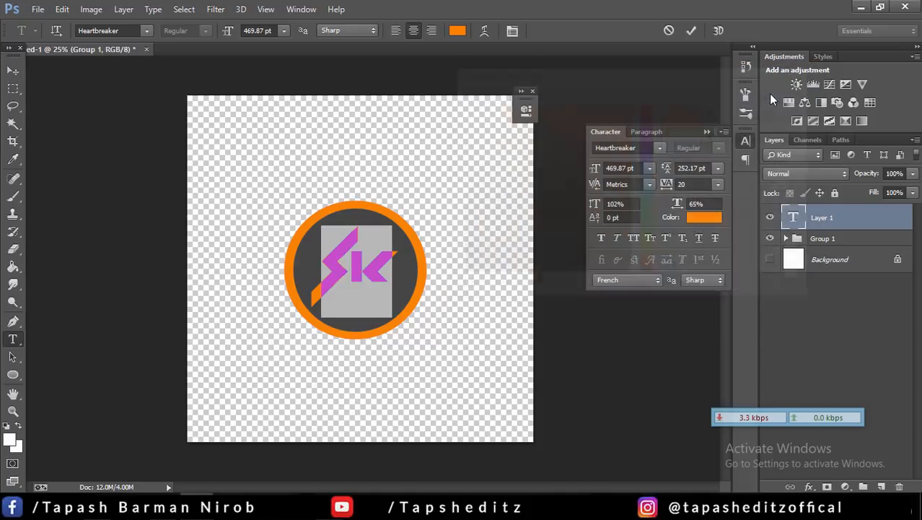
pyautogui.click(405, 257)
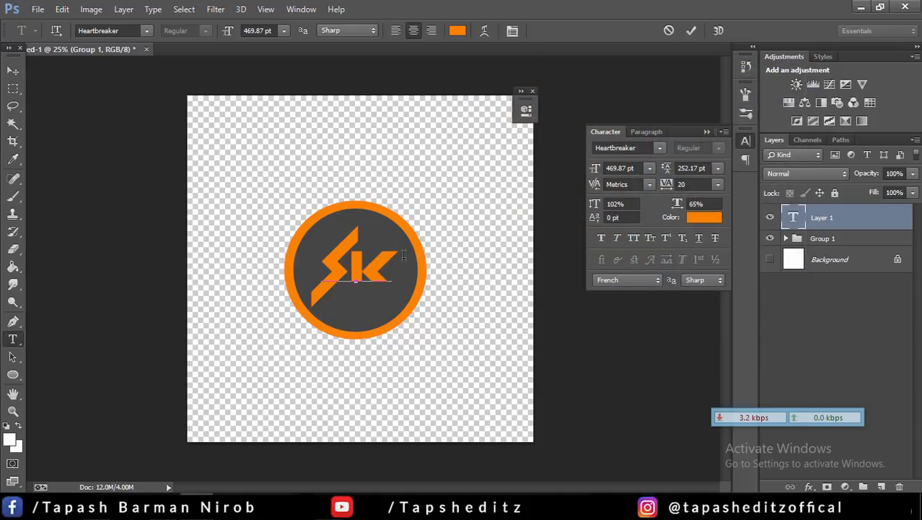
pyautogui.click(690, 31)
pyautogui.press('v')
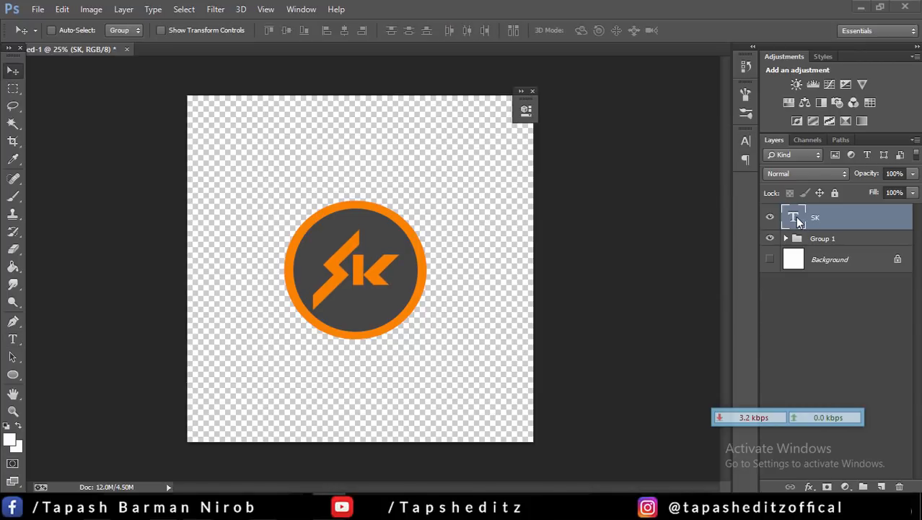
# - Try inserting the letter E between the S and the K of the logo text
pyautogui.click(819, 240)
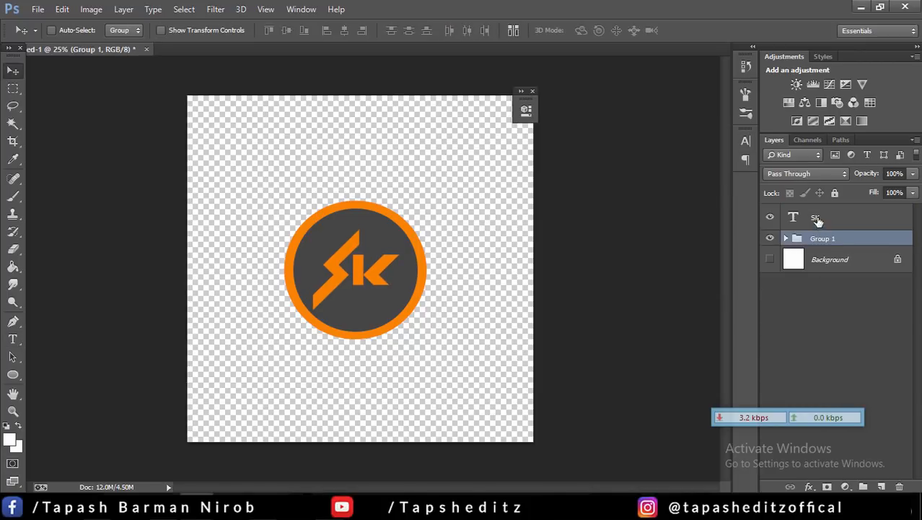
pyautogui.click(816, 219)
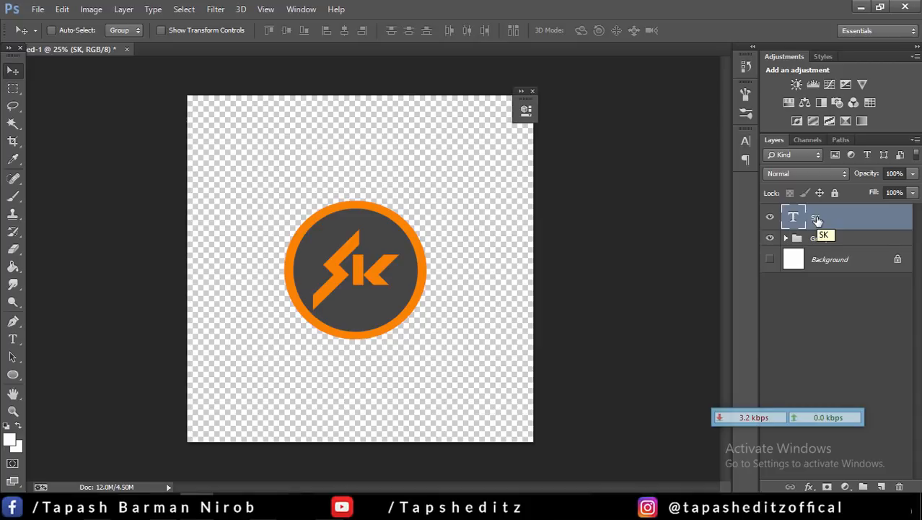
pyautogui.click(12, 341)
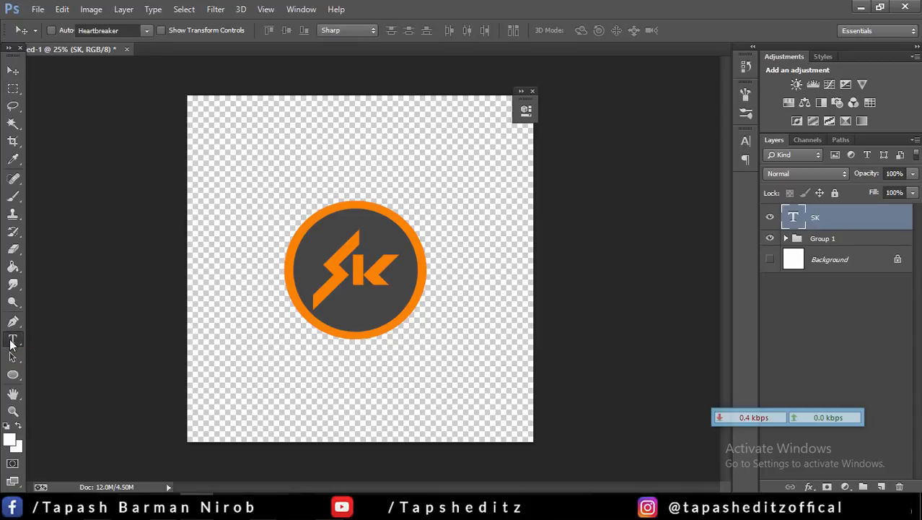
pyautogui.click(357, 301)
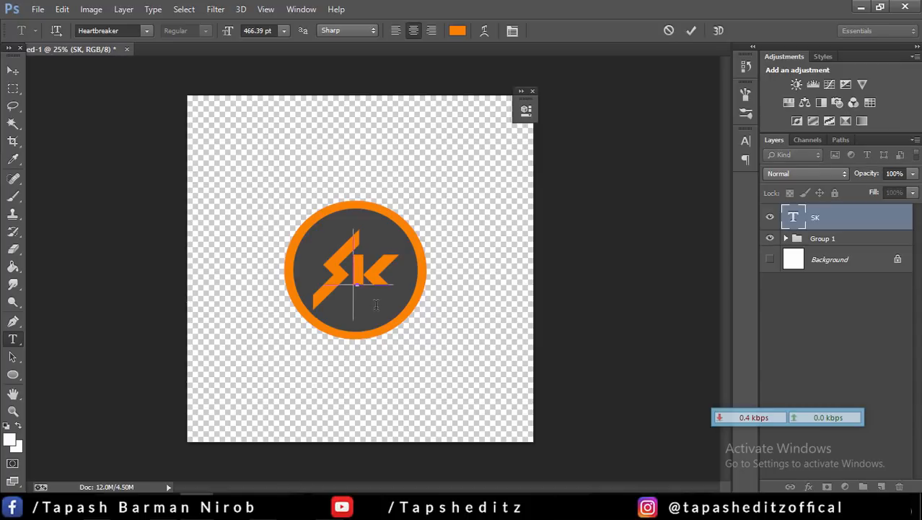
pyautogui.write('E')
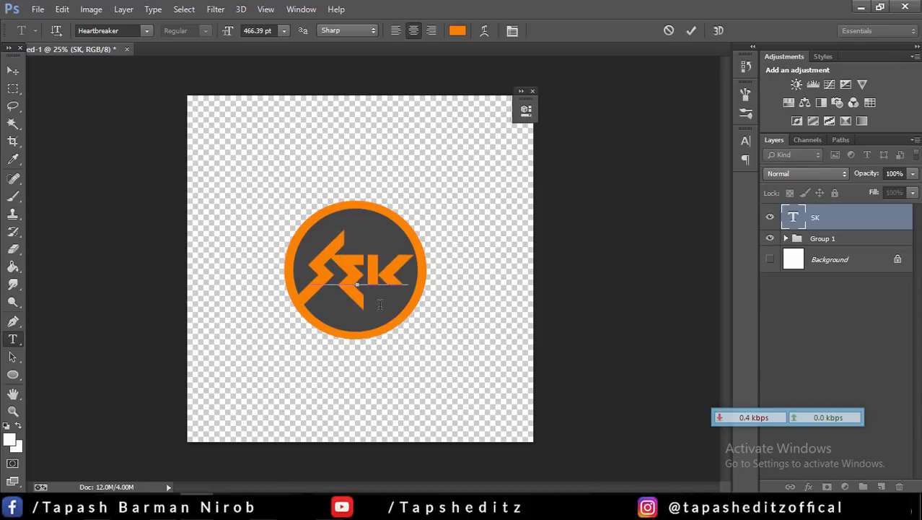
pyautogui.press('BackSpace')
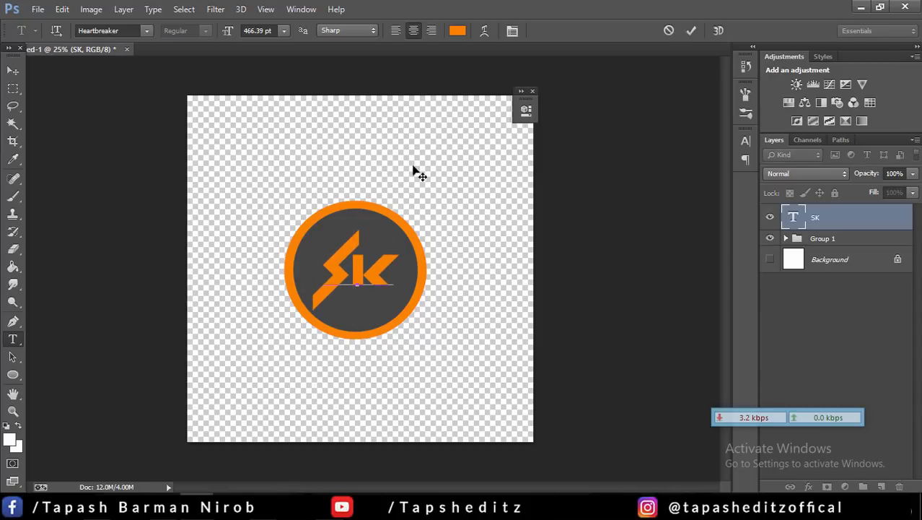
pyautogui.click(828, 243)
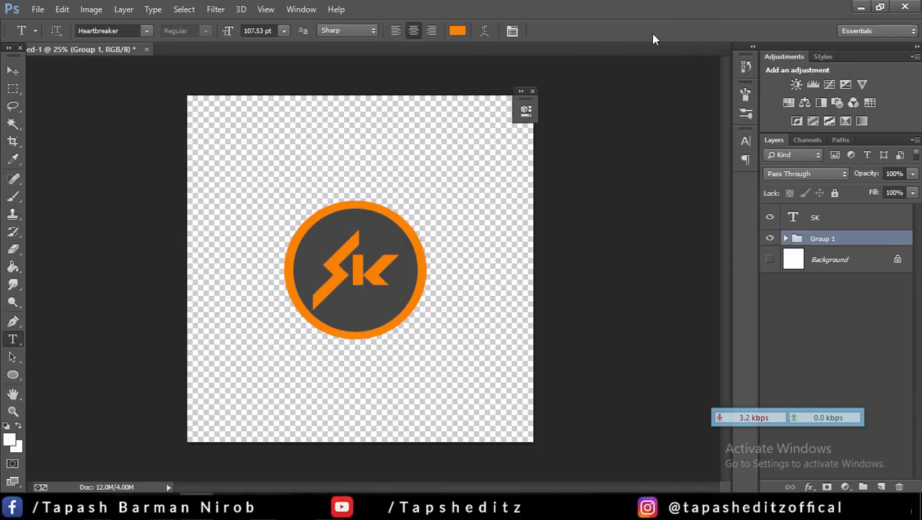
# - Rasterize the SK text layer and add a new text line reading EDITZ below the lettering inside the circle
pyautogui.rightClick(821, 218)
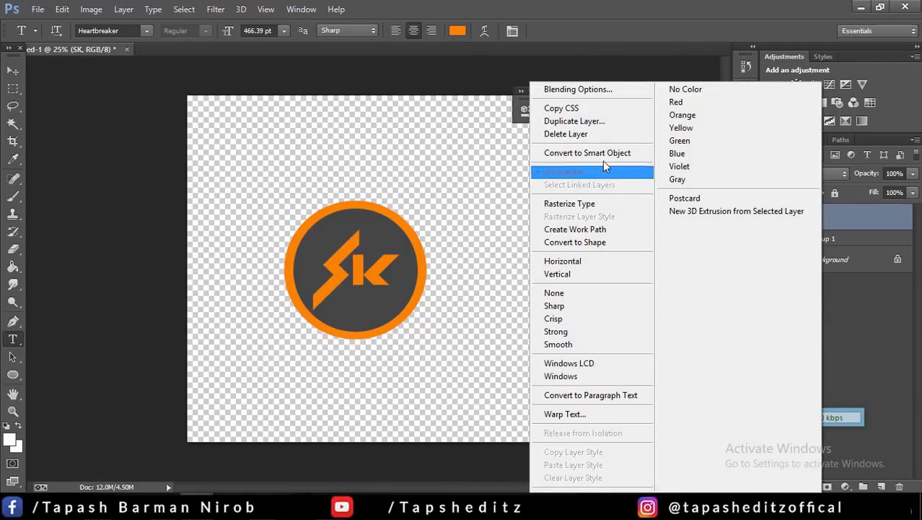
pyautogui.click(588, 204)
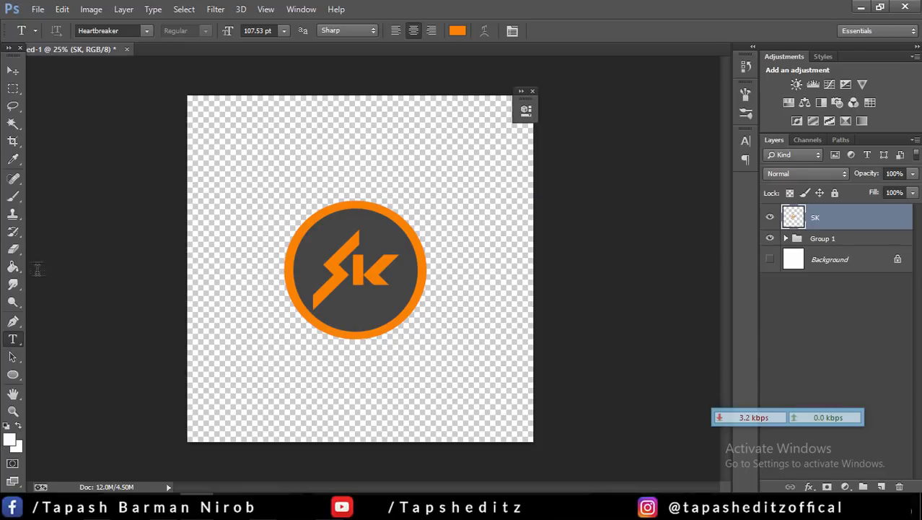
pyautogui.click(355, 314)
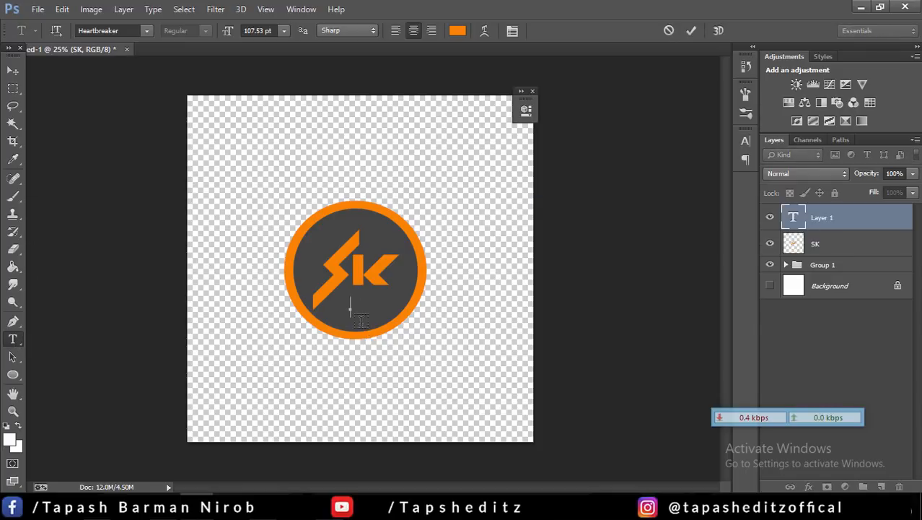
pyautogui.write('gaitz')
# - Set the whole EDITZ text to the Lato font in the Bold style
pyautogui.moveTo(363, 307); pyautogui.dragTo(252, 303)
pyautogui.click(514, 31)
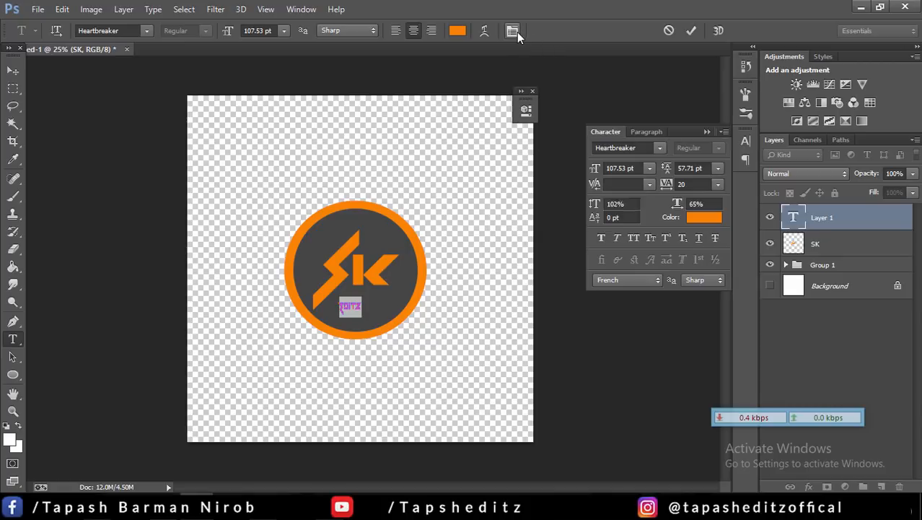
pyautogui.click(635, 147)
pyautogui.click(660, 148)
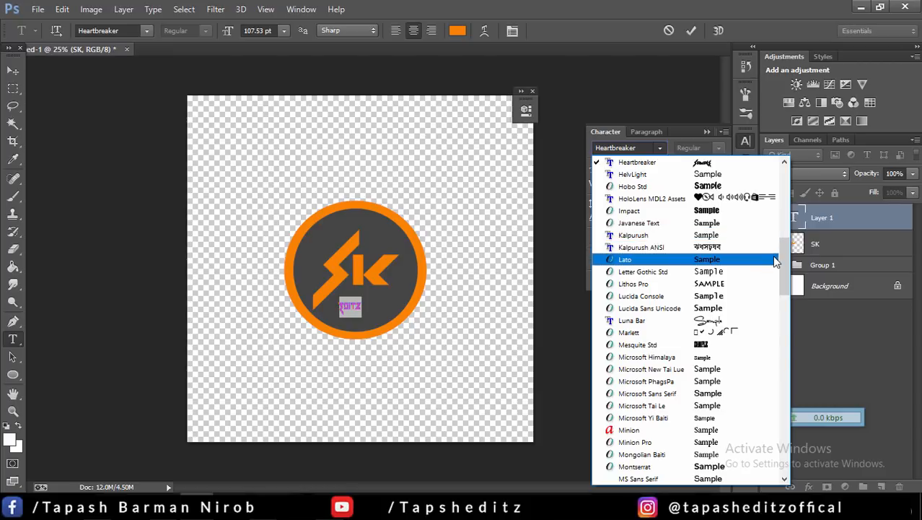
pyautogui.click(712, 260)
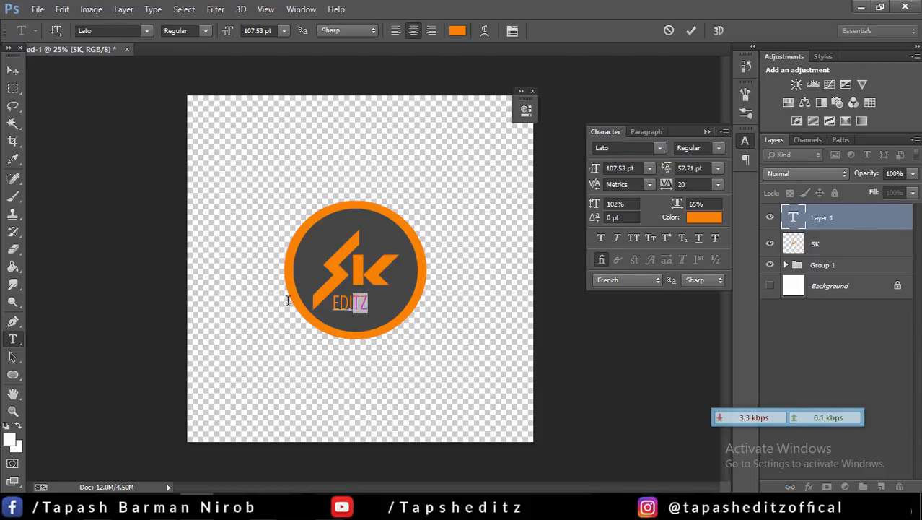
pyautogui.click(719, 148)
pyautogui.click(710, 172)
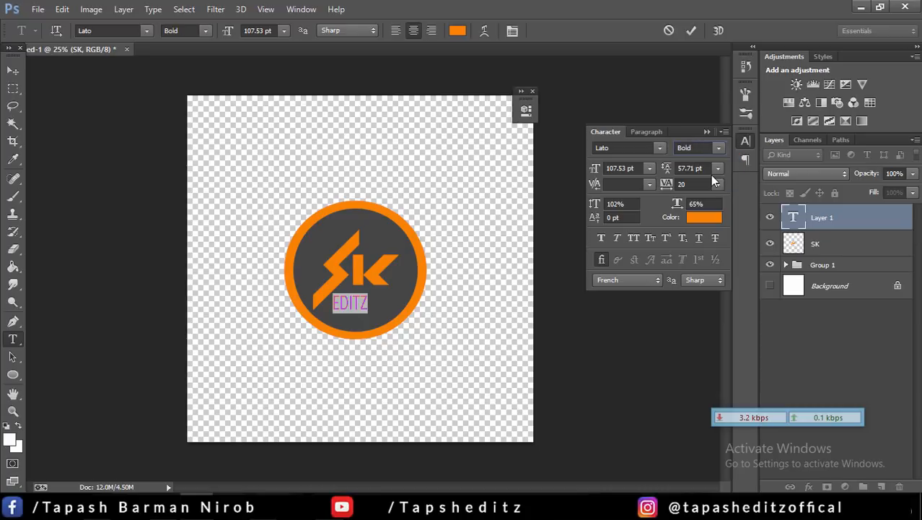
pyautogui.press('Right')
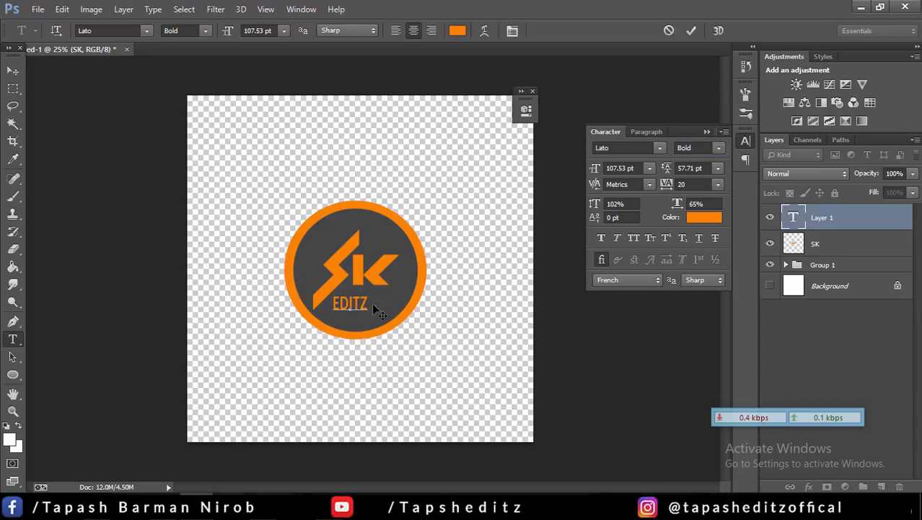
# - Move the EDITZ text to the right so it sits just under the K
pyautogui.press('ctrl')
pyautogui.moveTo(359, 304)
pyautogui.mouseDown()
pyautogui.moveTo(399, 297)
pyautogui.moveTo(288, 286)
pyautogui.moveTo(372, 298)
pyautogui.mouseUp()
pyautogui.press('ctrl')
# - Try the Lithos Pro font on the whole EDITZ text
pyautogui.moveTo(287, 303); pyautogui.dragTo(401, 303)
pyautogui.hotkey('ctrl', 'a')
pyautogui.click(660, 148)
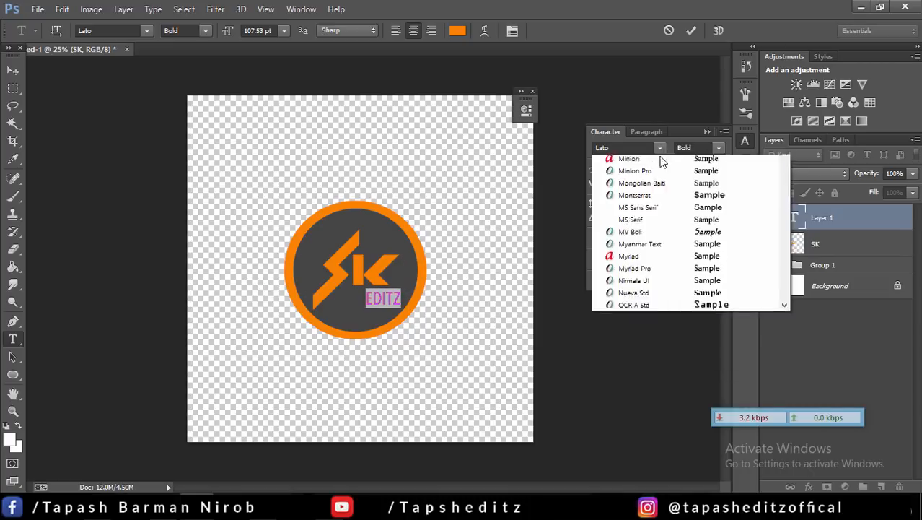
pyautogui.click(722, 189)
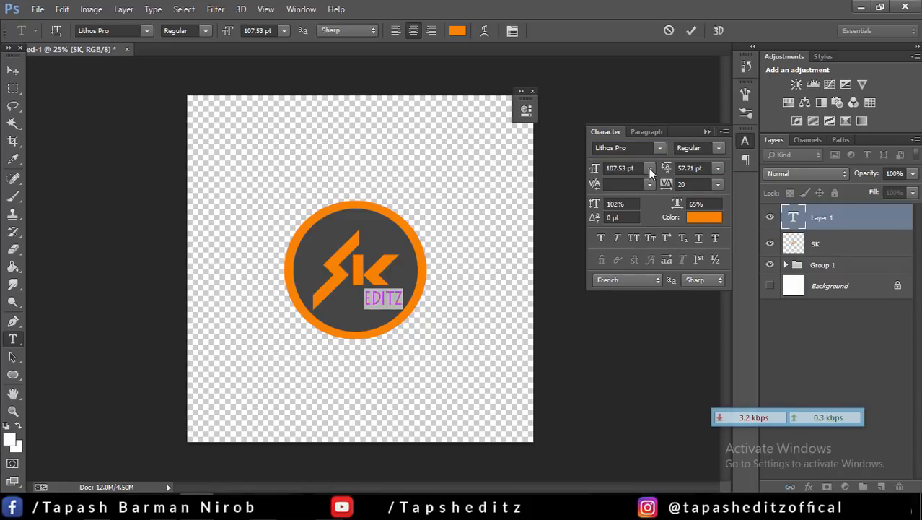
# - Set the font of the EDITZ text to Arial Regular
pyautogui.click(660, 148)
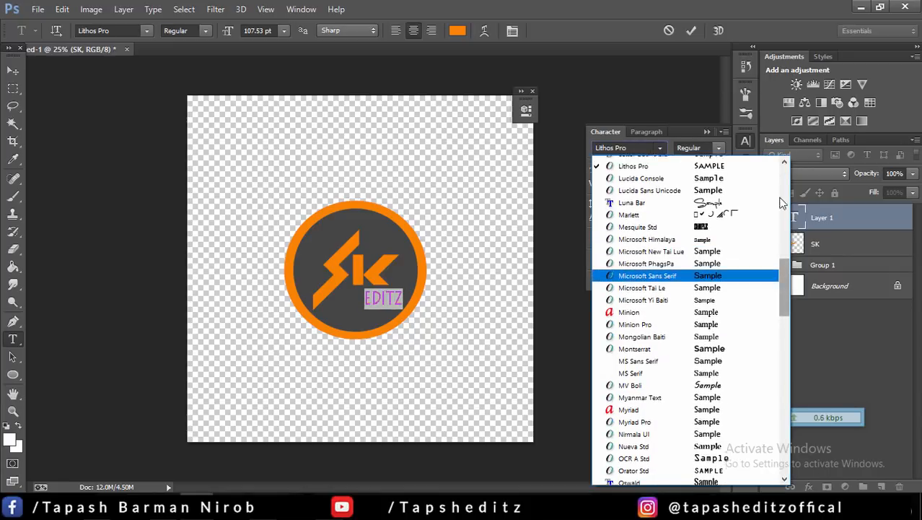
pyautogui.scroll(10, 721, 177)
pyautogui.click(721, 175)
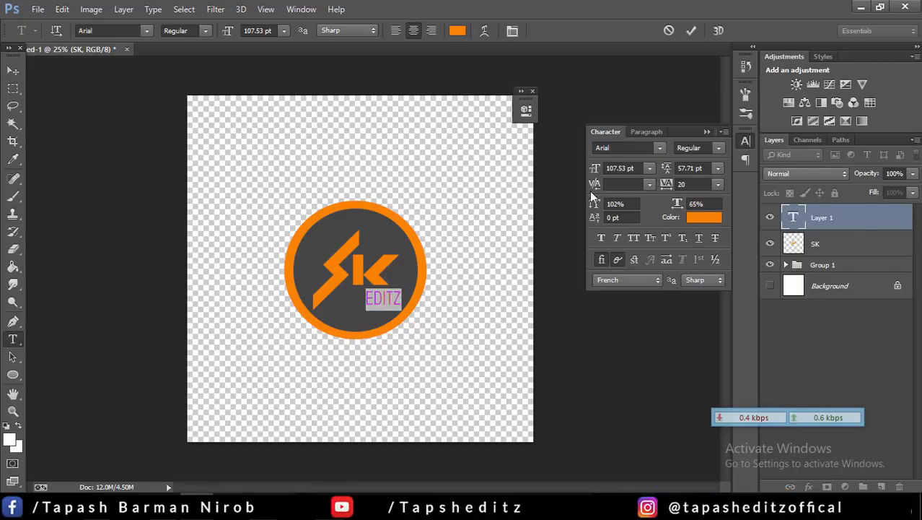
# - Apply faux bold to the EDITZ text, with leading 64.71 pt and tracking 180
pyautogui.click(602, 239)
pyautogui.click(602, 238)
pyautogui.moveTo(669, 168); pyautogui.dragTo(676, 186)
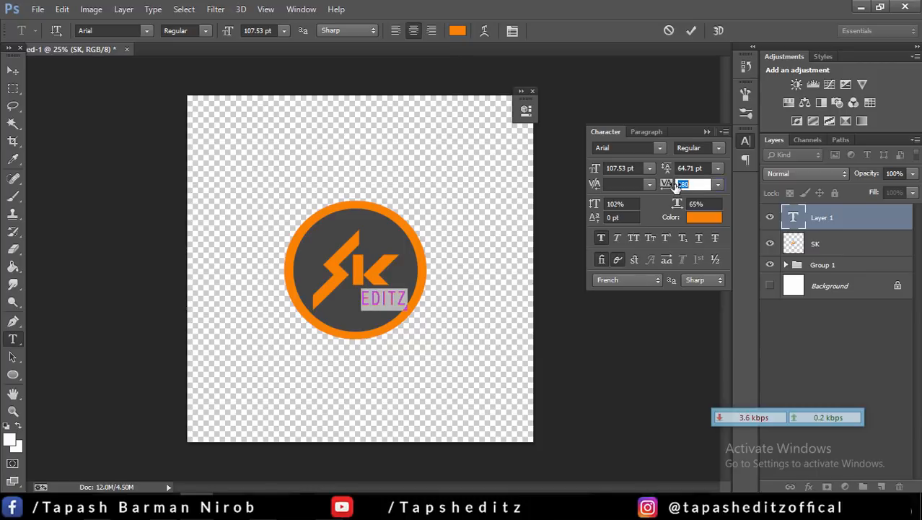
# - Try several light shades for the EDITZ text and set its colour to off-white #eae4dd
pyautogui.click(704, 217)
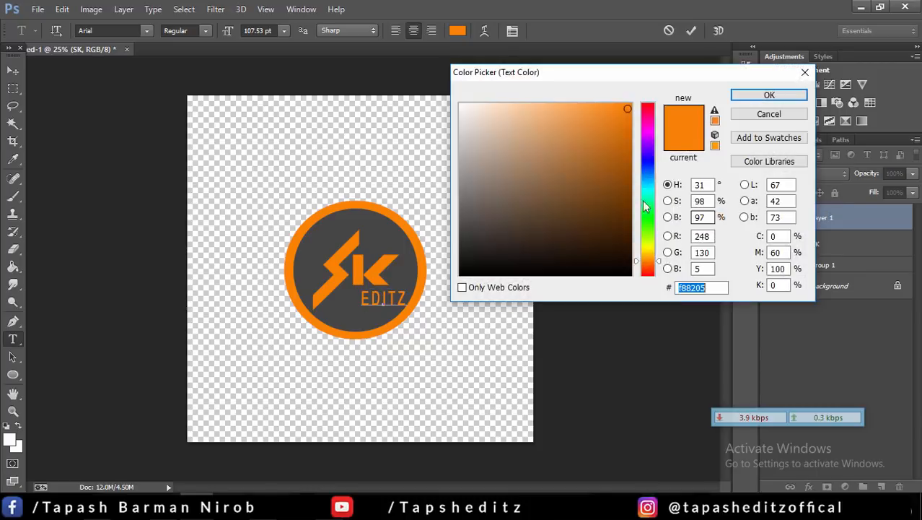
pyautogui.click(471, 104)
pyautogui.click(481, 121)
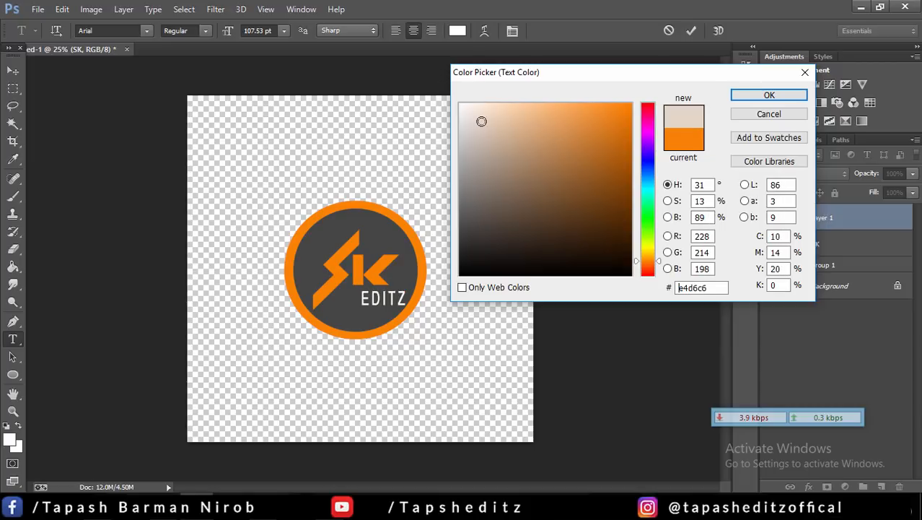
pyautogui.click(480, 131)
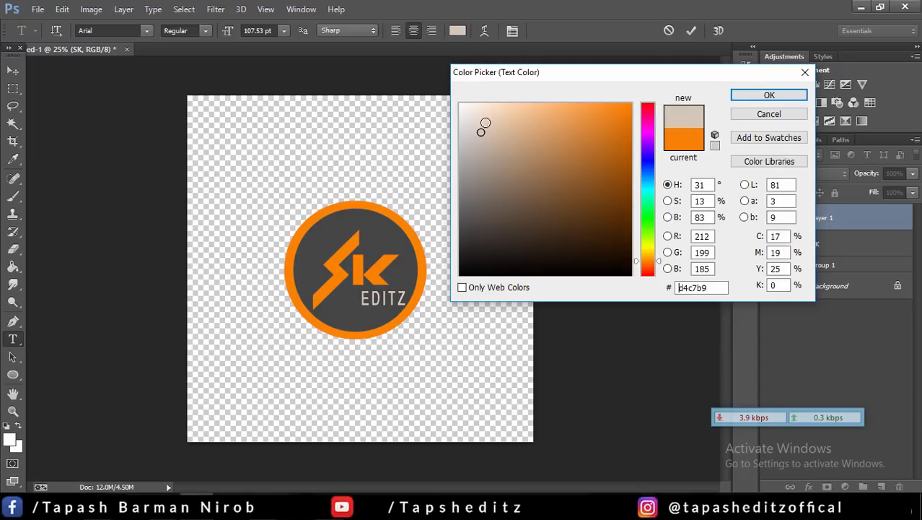
pyautogui.click(471, 176)
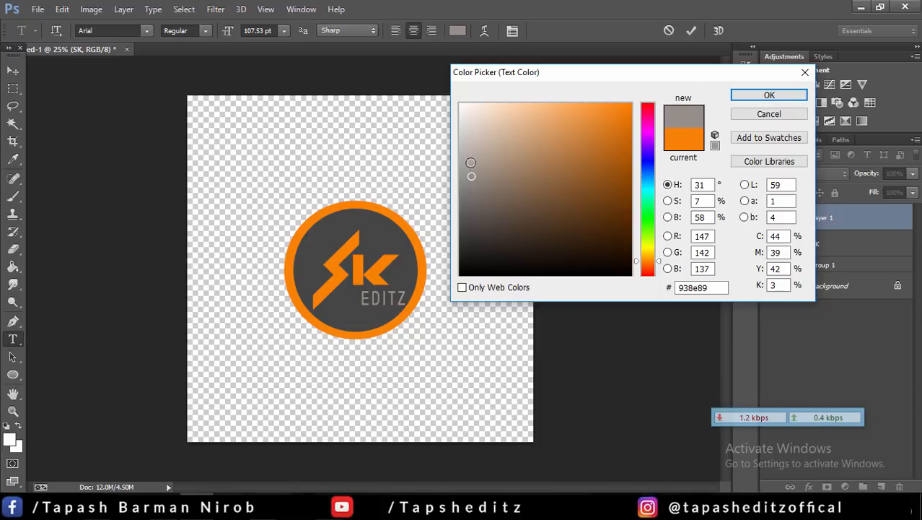
pyautogui.click(468, 148)
pyautogui.click(463, 110)
pyautogui.click(472, 113)
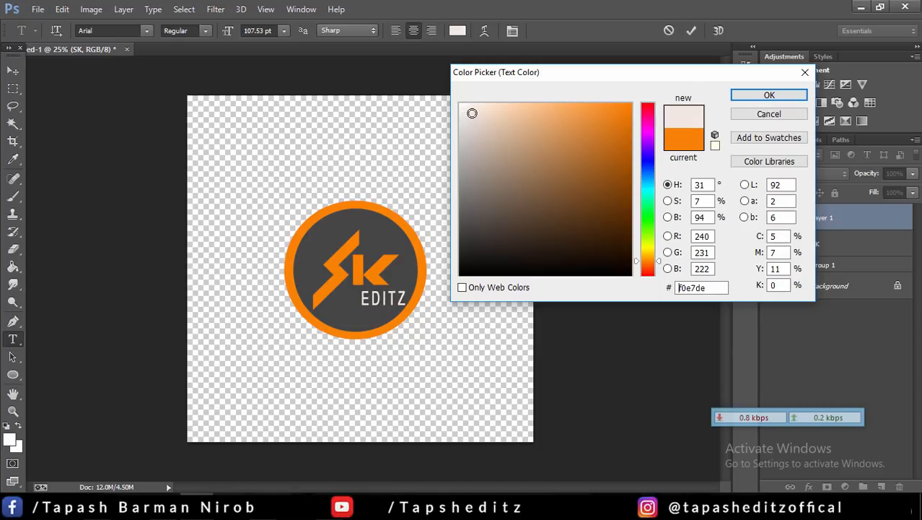
pyautogui.click(770, 94)
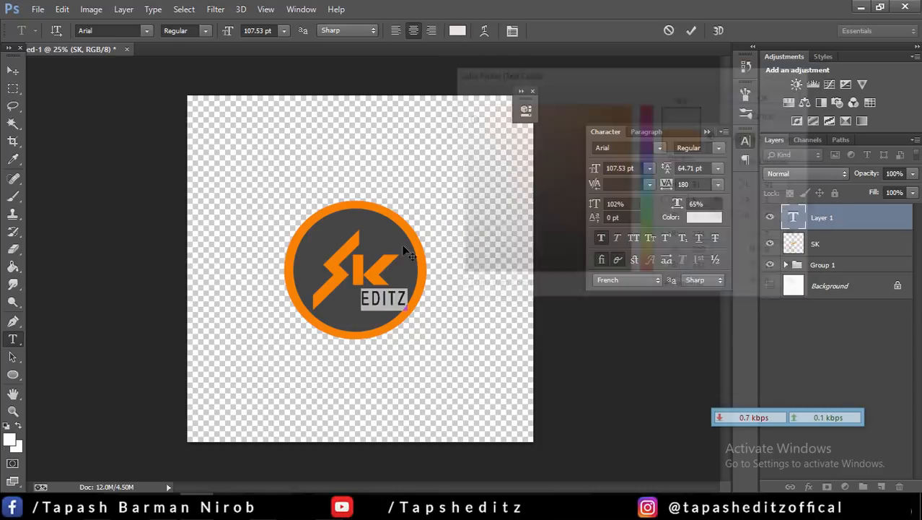
# - Shift the EDITZ text slightly left to line up under the K, keeping its size at 107.53 pt
pyautogui.moveTo(384, 295); pyautogui.dragTo(390, 298)
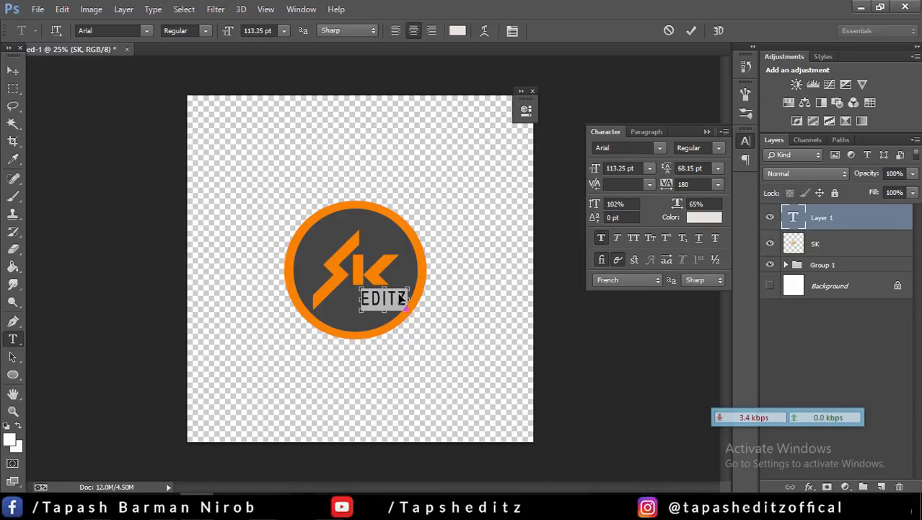
pyautogui.moveTo(399, 298); pyautogui.dragTo(397, 299)
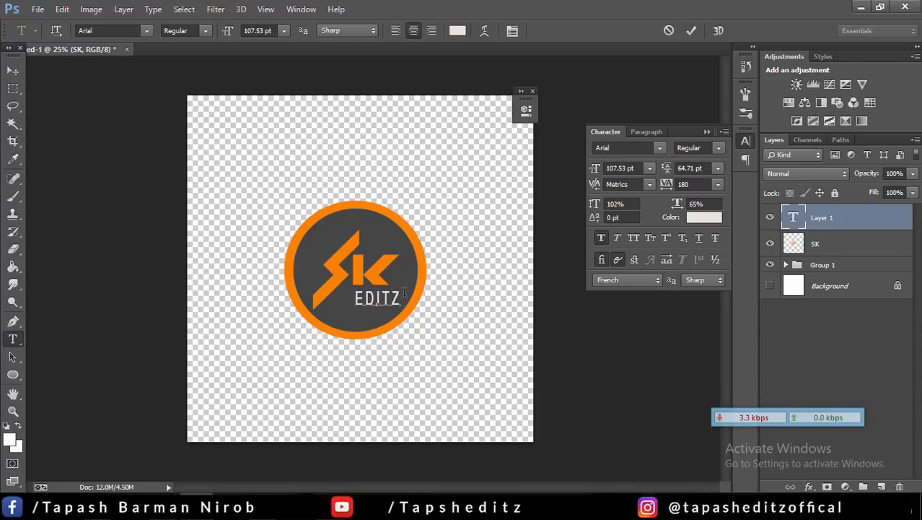
pyautogui.press('ctrl')
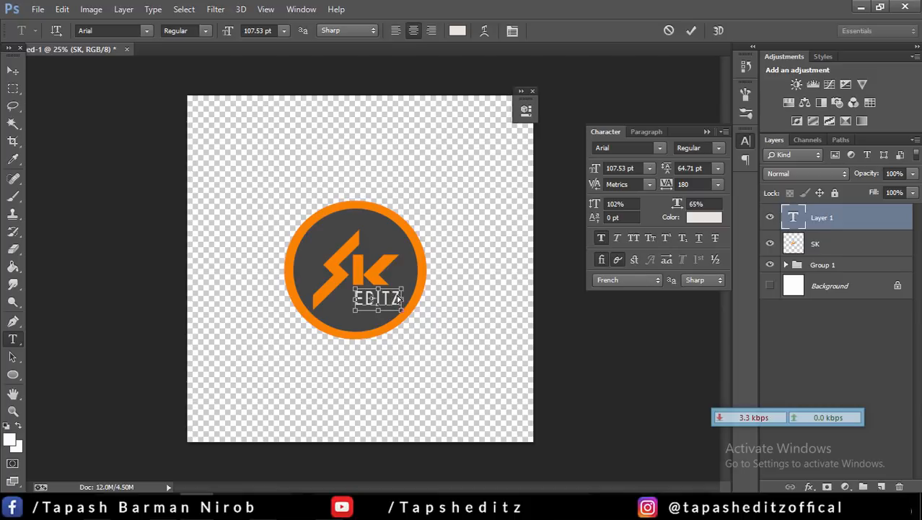
# - Reduce the font size of the whole EDITZ text to 94.53 pt and commit the text edit
pyautogui.moveTo(402, 299); pyautogui.dragTo(353, 299)
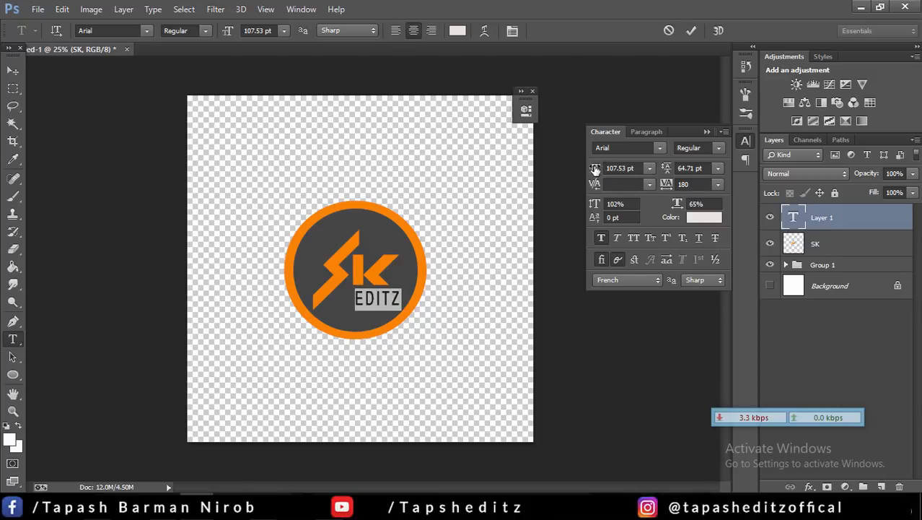
pyautogui.moveTo(595, 169); pyautogui.dragTo(588, 168)
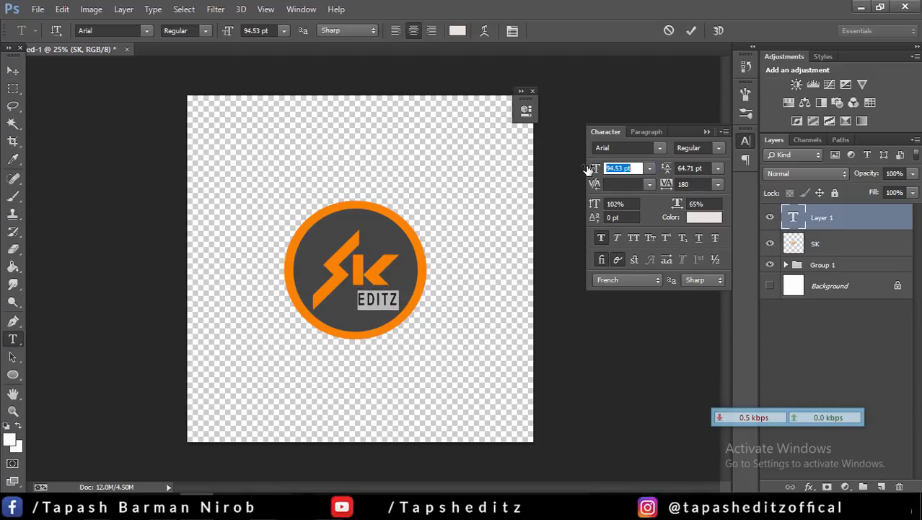
pyautogui.click(707, 132)
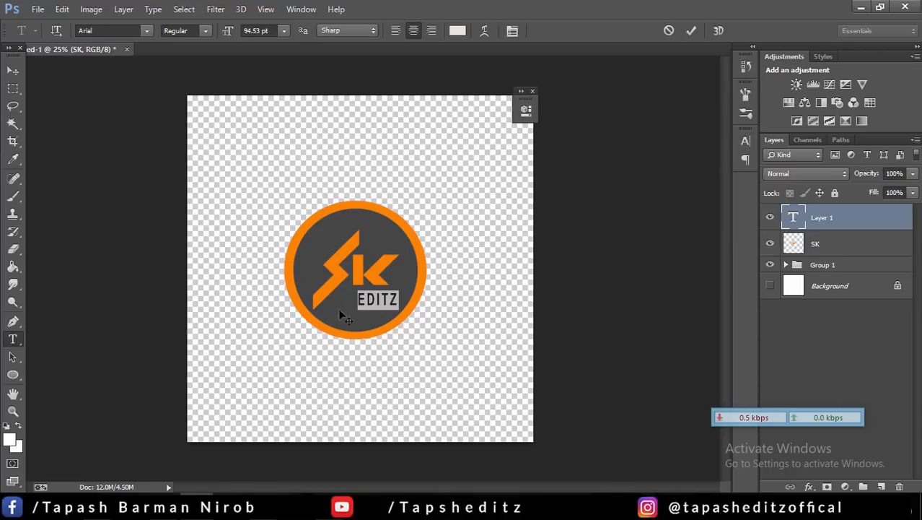
pyautogui.click(691, 30)
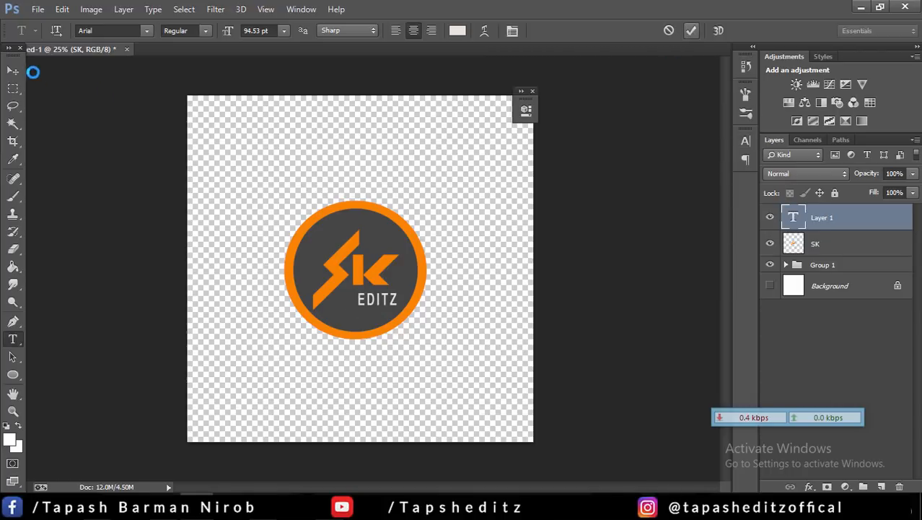
# - Reposition the EDITZ layer slightly to the right and fine-tune its height beneath the K with the Move tool
pyautogui.click(13, 71)
pyautogui.moveTo(391, 306); pyautogui.dragTo(395, 301)
pyautogui.hotkey('shift', 'Down')
pyautogui.hotkey('shift', 'Down')
pyautogui.hotkey('shift', 'Down')
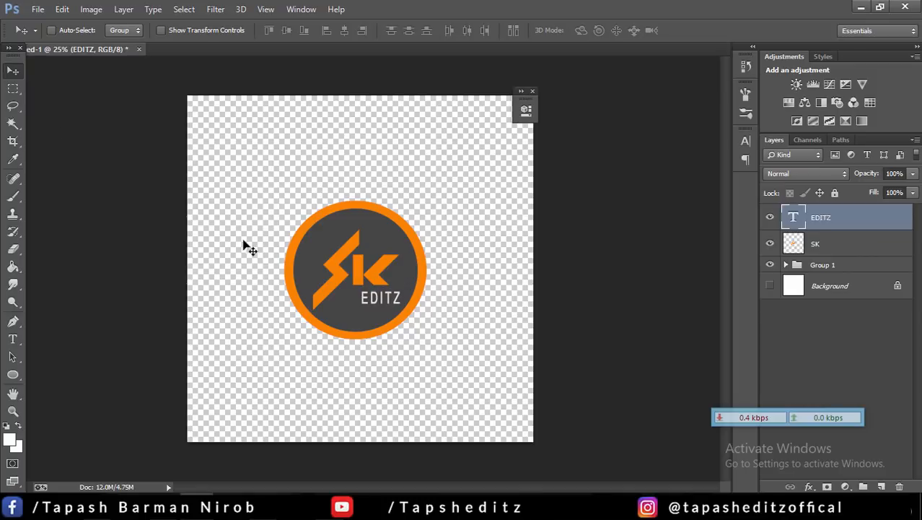
pyautogui.hotkey('shift', 'Right')
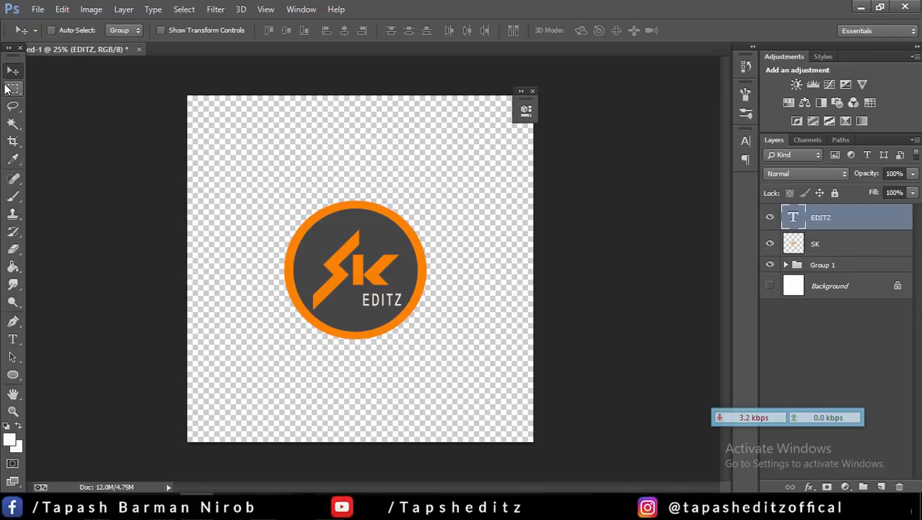
pyautogui.press('Up')
pyautogui.press('Up')
pyautogui.press('Up')
pyautogui.press('Up')
pyautogui.press('Up')
pyautogui.press('Up')
pyautogui.press('Up')
pyautogui.press('Up')
pyautogui.press('Up')
pyautogui.press('Up')
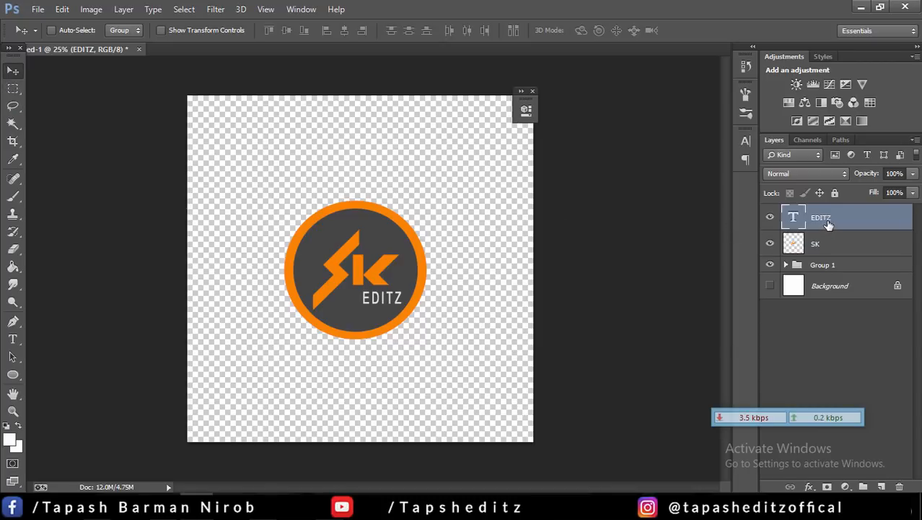
# - Show the white Background layer behind the logo
pyautogui.hotkey('ctrl', '-')
pyautogui.hotkey('ctrl', '+')
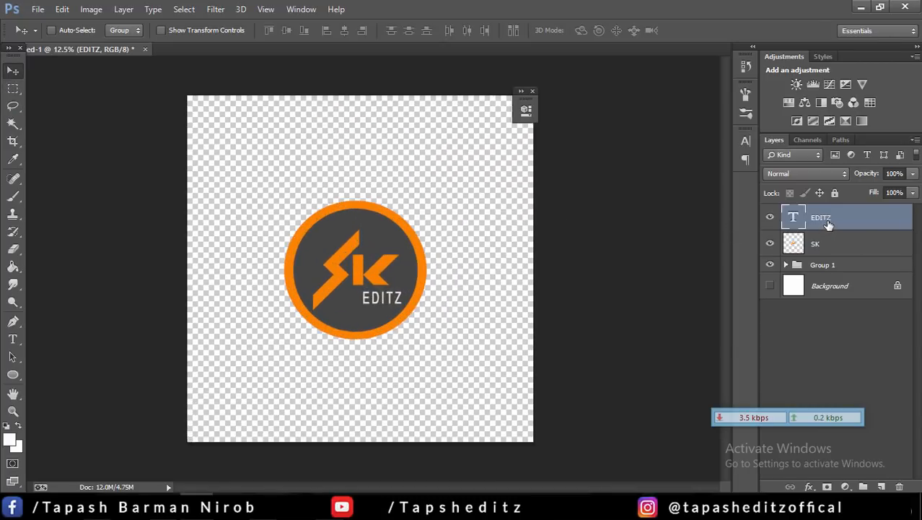
pyautogui.click(770, 286)
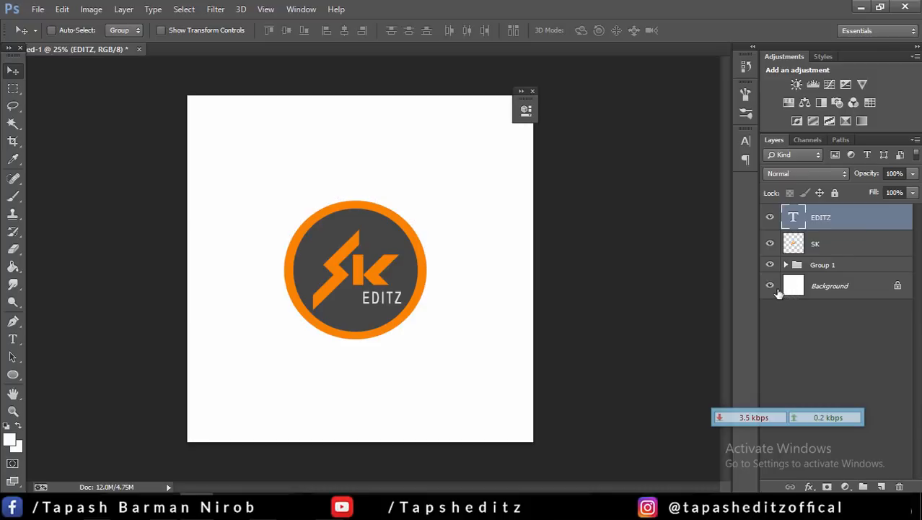
# - Change the colour of the whole EDITZ text to gray #aba6a0
pyautogui.doubleClick(793, 216)
pyautogui.click(457, 30)
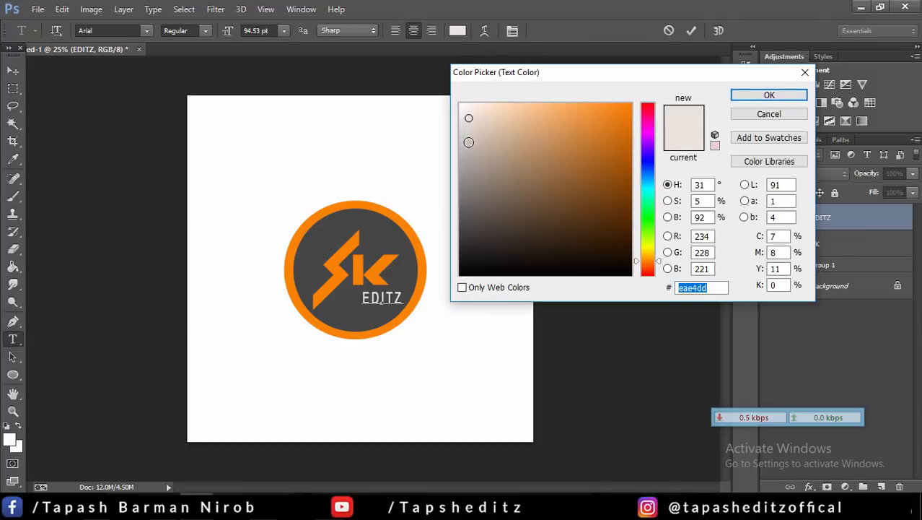
pyautogui.moveTo(468, 142); pyautogui.dragTo(470, 160)
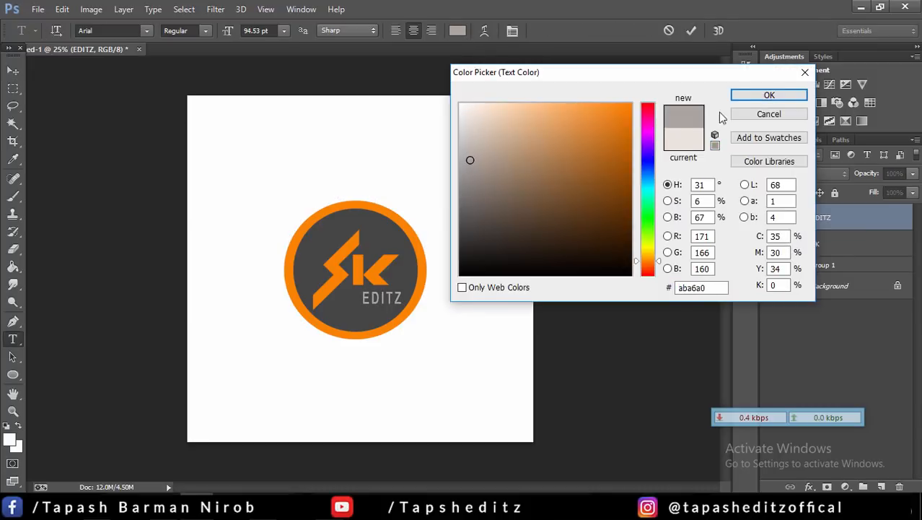
pyautogui.click(769, 95)
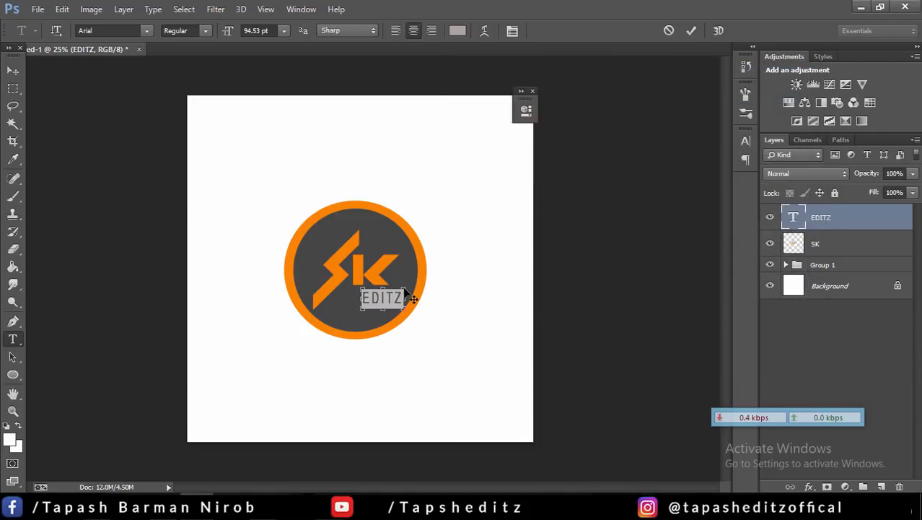
# - Increase the font size of the EDITZ text to 102.53 pt and commit the text edit
pyautogui.click(512, 31)
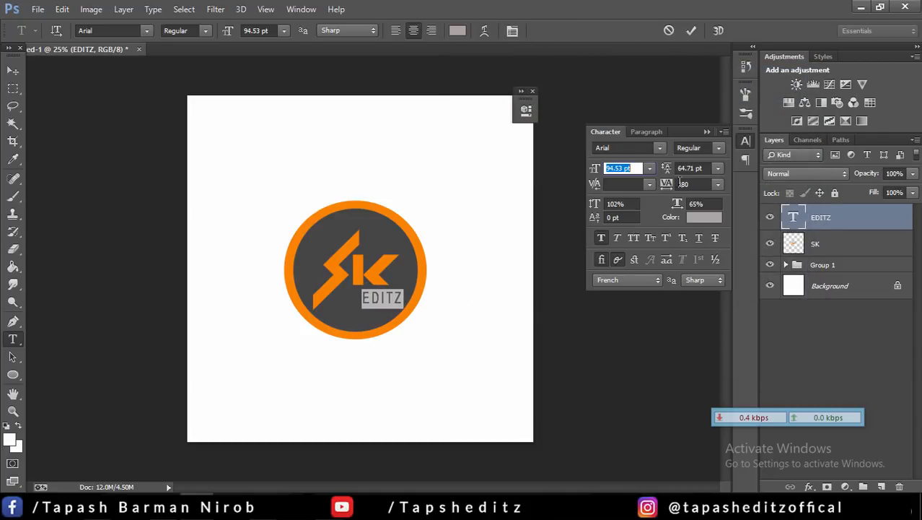
pyautogui.moveTo(666, 187)
pyautogui.mouseDown()
pyautogui.moveTo(656, 190)
pyautogui.moveTo(669, 187)
pyautogui.mouseUp()
pyautogui.click(605, 167)
pyautogui.moveTo(595, 171); pyautogui.dragTo(598, 171)
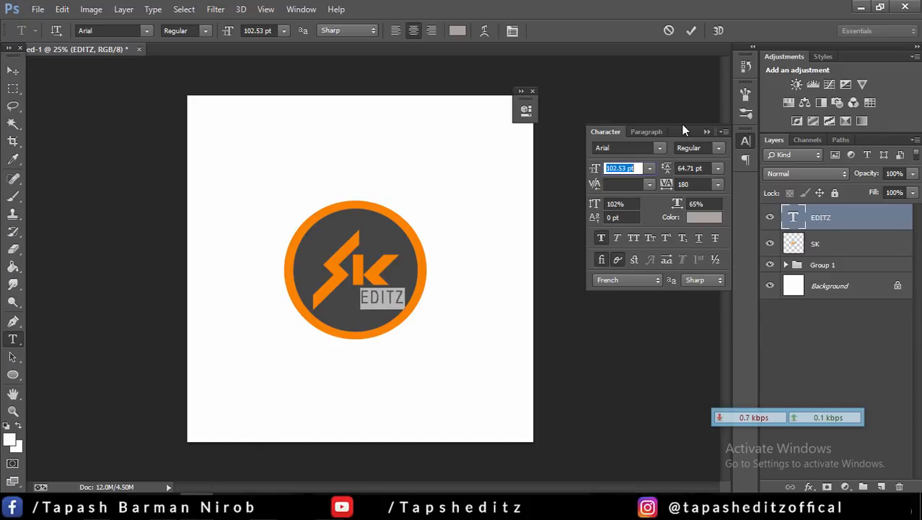
pyautogui.click(706, 131)
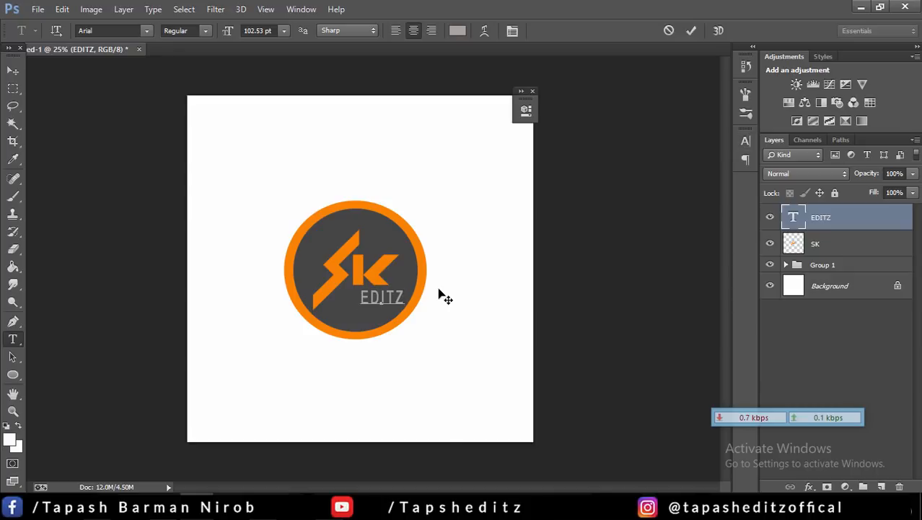
pyautogui.click(690, 31)
pyautogui.press('v')
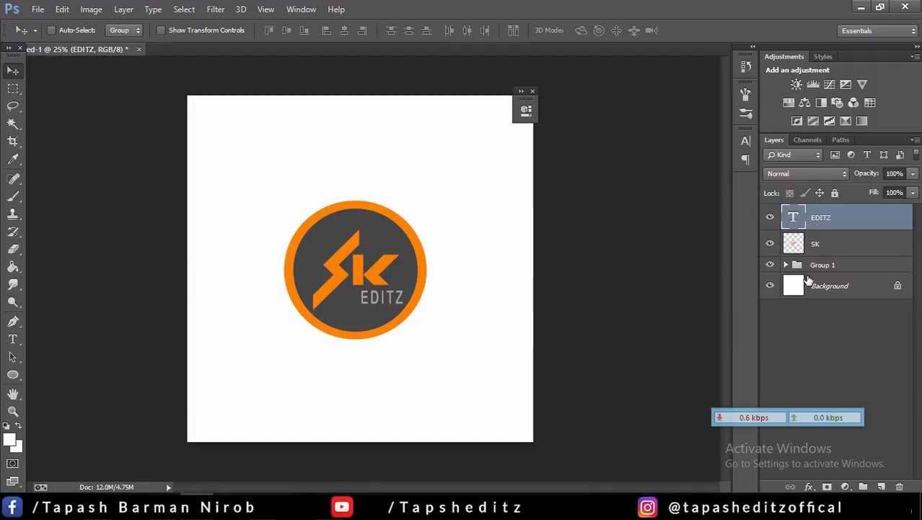
# - Rasterize the EDITZ text layer and group it with the SK layer
pyautogui.rightClick(823, 220)
pyautogui.click(591, 206)
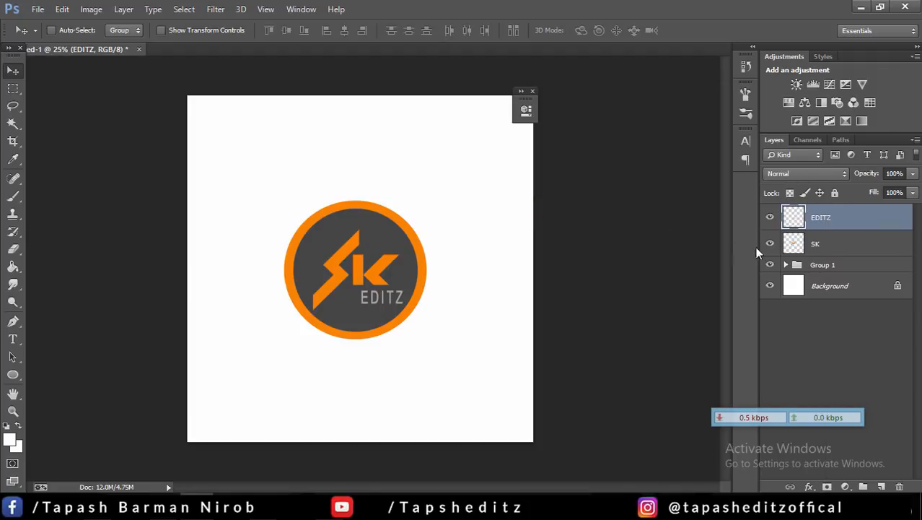
pyautogui.keyDown('shift'); pyautogui.click(819, 246); pyautogui.keyUp('shift')
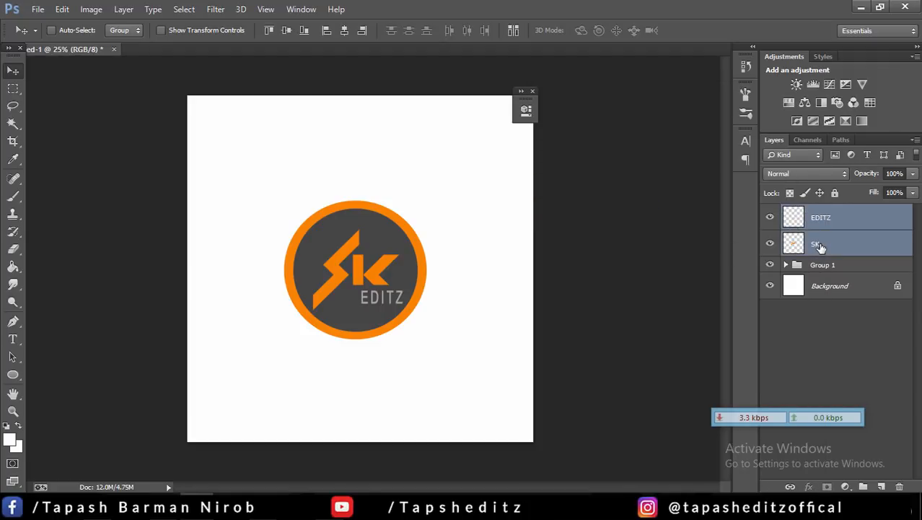
pyautogui.hotkey('ctrl', 'g')
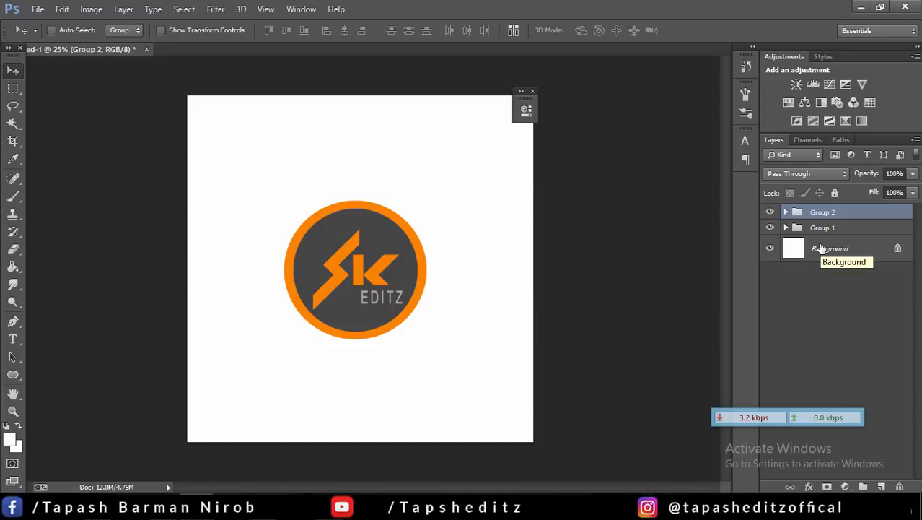
# - Hide the white Background layer and choose the Logo design folder inside 1Tutorial as the location for saving the logo
pyautogui.click(770, 248)
pyautogui.click(38, 9)
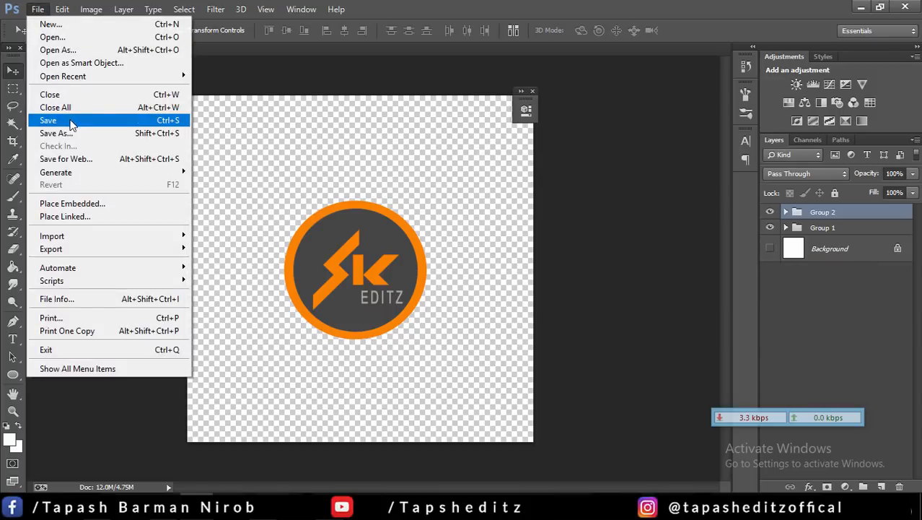
pyautogui.click(86, 132)
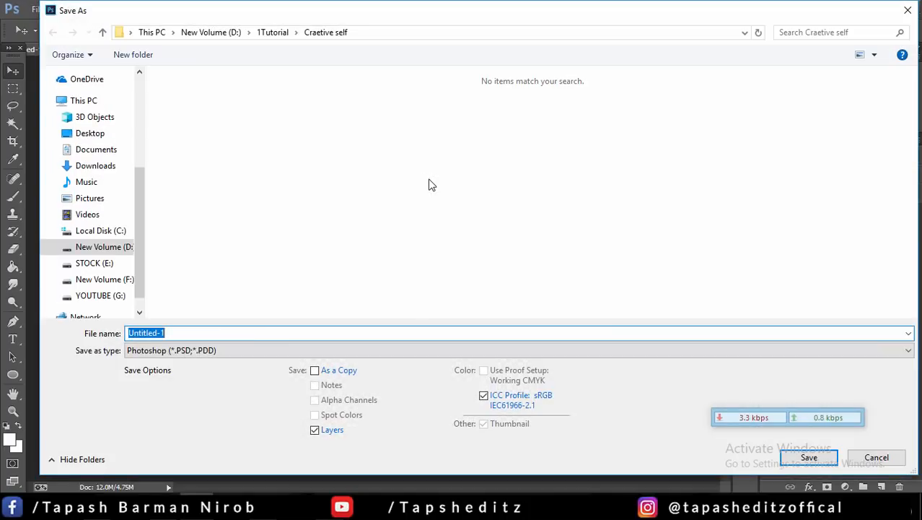
pyautogui.click(272, 32)
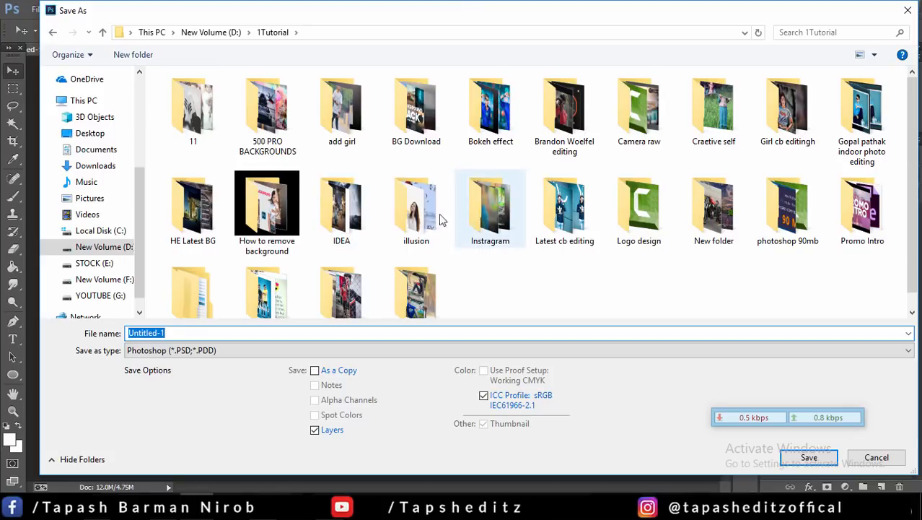
pyautogui.doubleClick(639, 217)
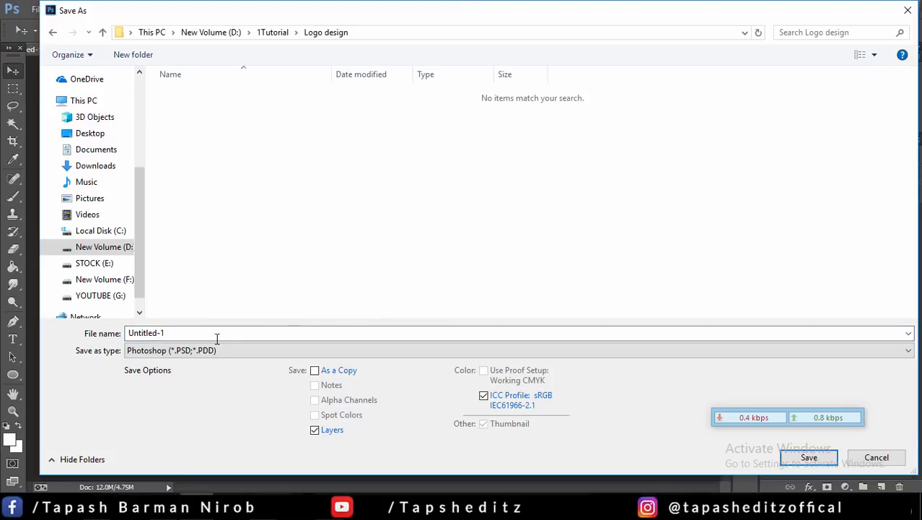
# - Save the artwork as a PNG named logo with Smallest / Slow compression and no interlacing
pyautogui.click(200, 352)
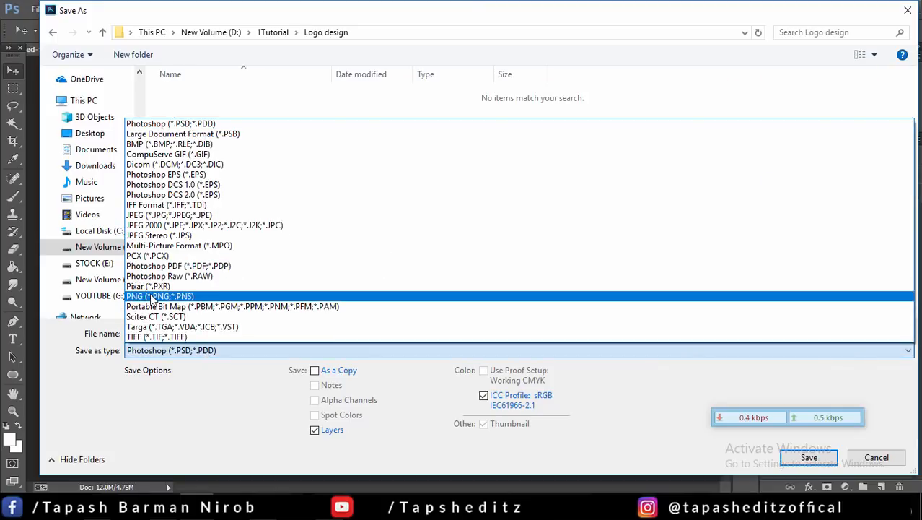
pyautogui.click(151, 297)
pyautogui.click(157, 333)
pyautogui.doubleClick(157, 334)
pyautogui.press('BackSpace')
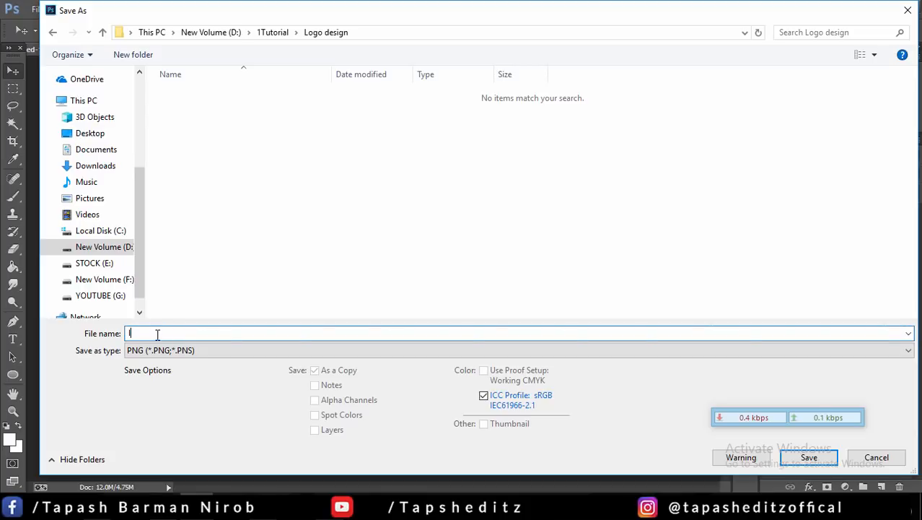
pyautogui.press('Return')
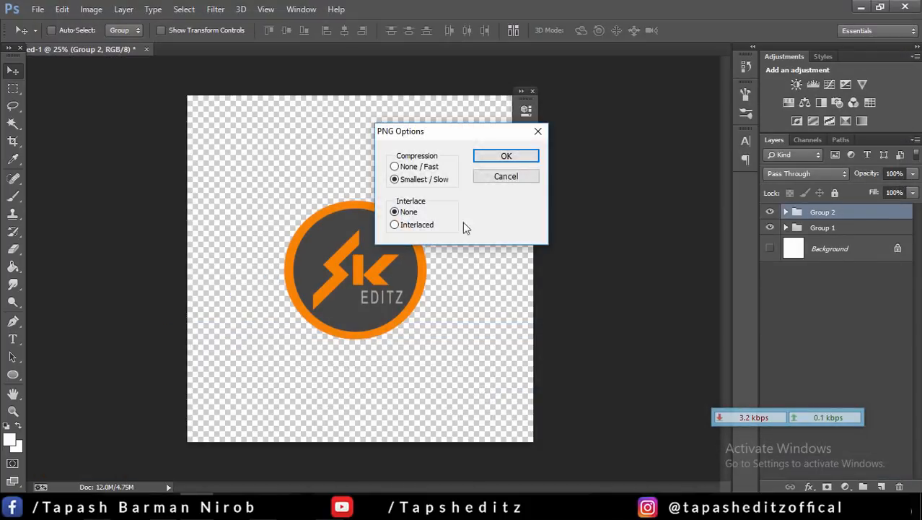
pyautogui.click(514, 152)
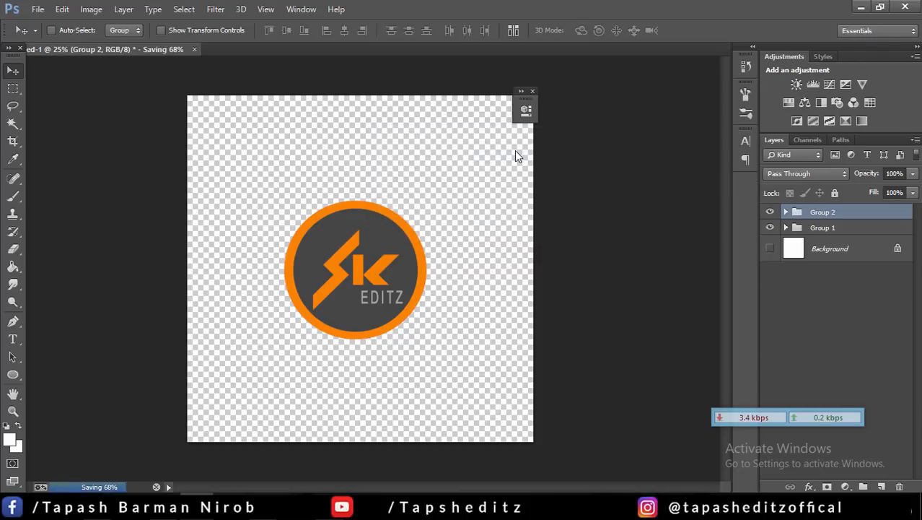
# - Open the photo IMG_2660 from the 1Tutorial folder
pyautogui.click(37, 8)
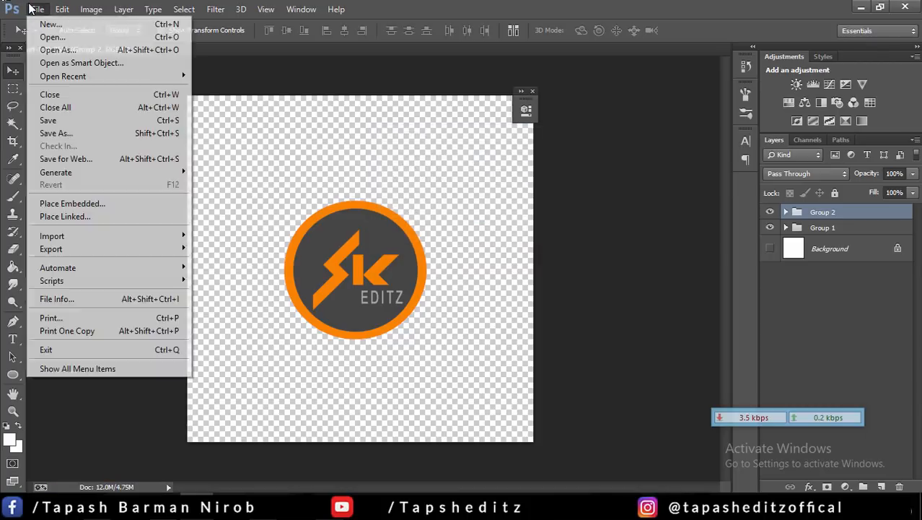
pyautogui.click(44, 35)
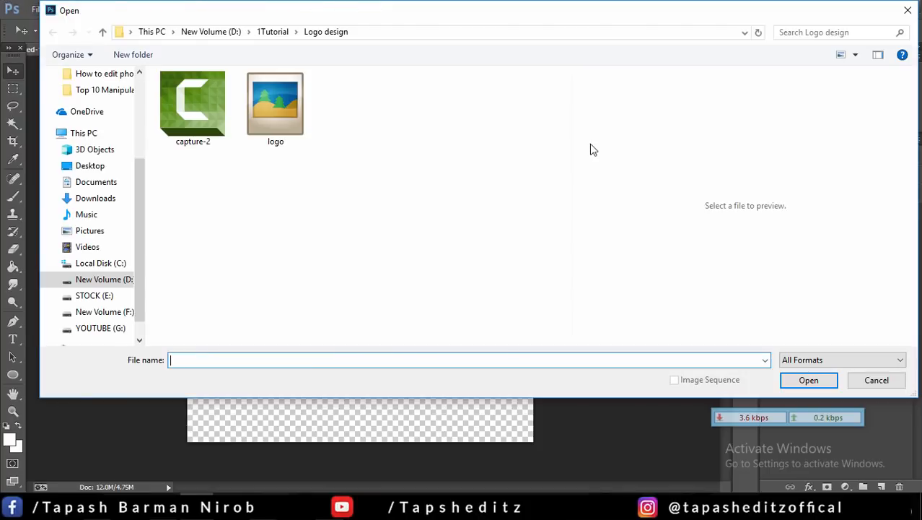
pyautogui.click(271, 32)
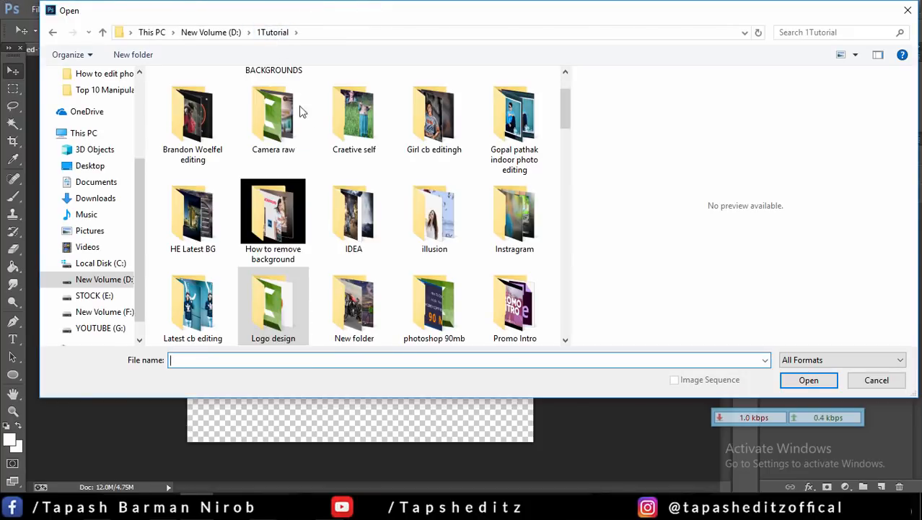
pyautogui.moveTo(567, 110); pyautogui.dragTo(577, 257)
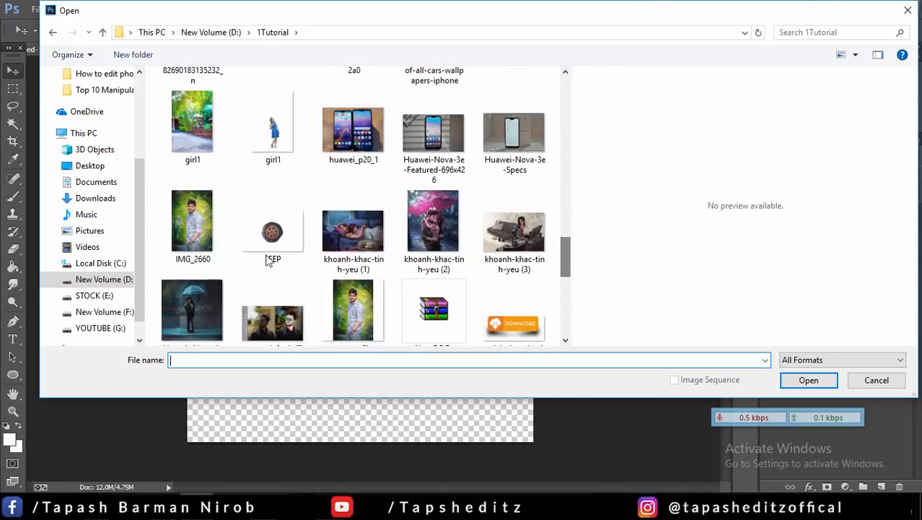
pyautogui.click(203, 230)
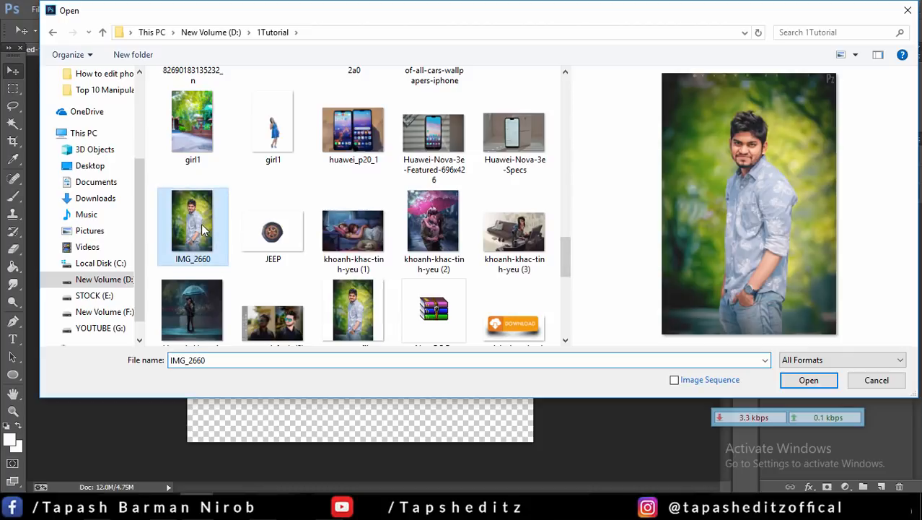
pyautogui.click(809, 379)
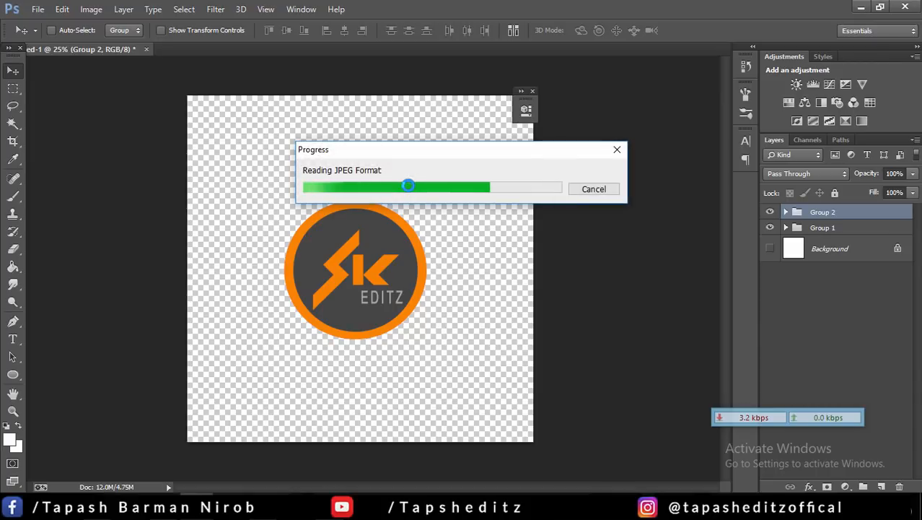
# - Bring the complete logo as a single layer into the IMG_2660 photo and place it over the background left of the man
pyautogui.click(94, 49)
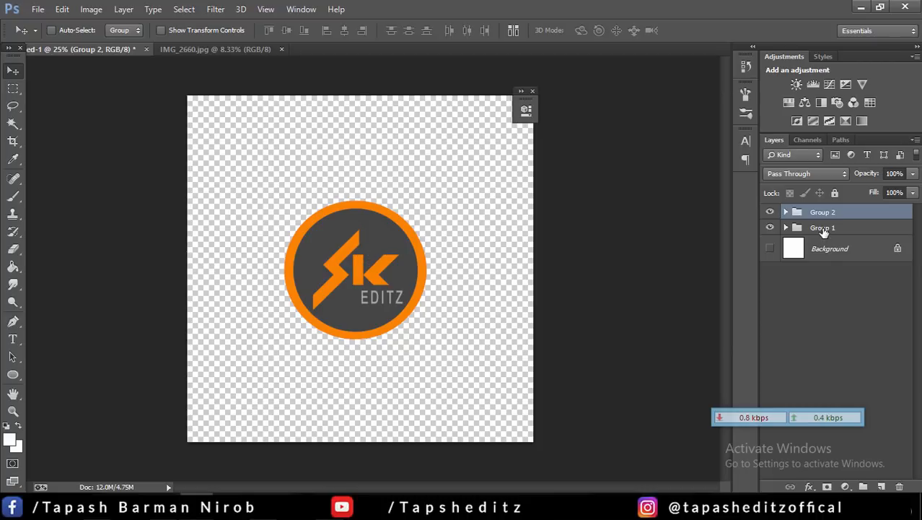
pyautogui.hotkey('ctrl', 'v')
pyautogui.moveTo(359, 242); pyautogui.dragTo(293, 324)
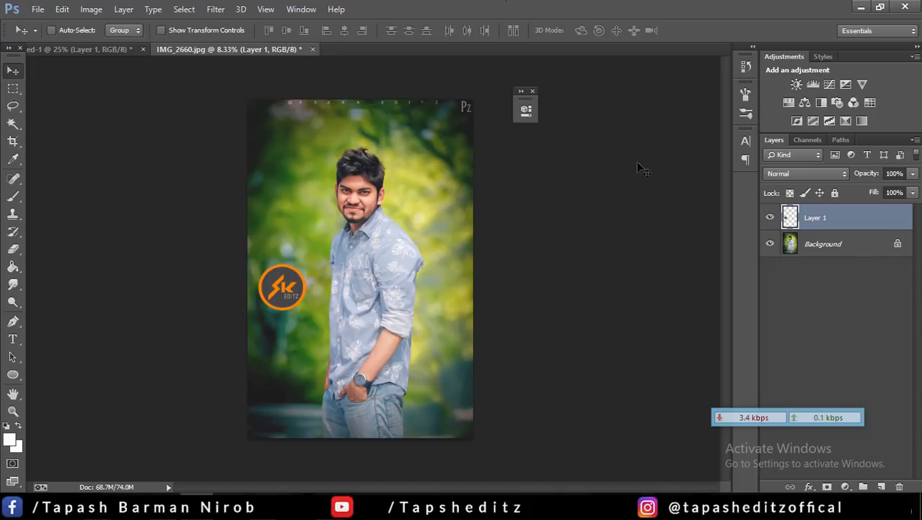
# - Try recolouring the logo layer with Hue/Saturation at hue -180, saturation +6 and lightness -6, and cancel the adjustment
pyautogui.click(91, 9)
pyautogui.moveTo(119, 43)
pyautogui.click(285, 119)
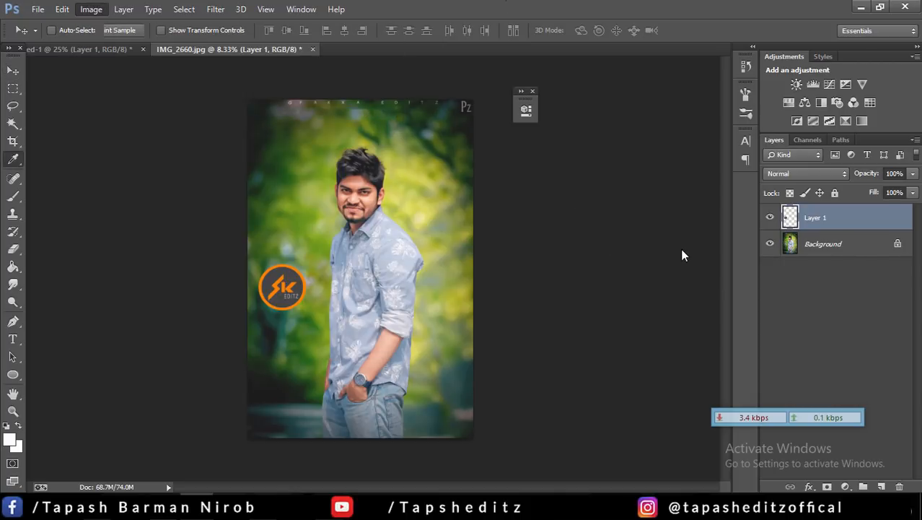
pyautogui.moveTo(716, 157); pyautogui.dragTo(773, 156)
pyautogui.moveTo(716, 189)
pyautogui.mouseDown()
pyautogui.moveTo(794, 190)
pyautogui.moveTo(650, 182)
pyautogui.moveTo(727, 183)
pyautogui.mouseUp()
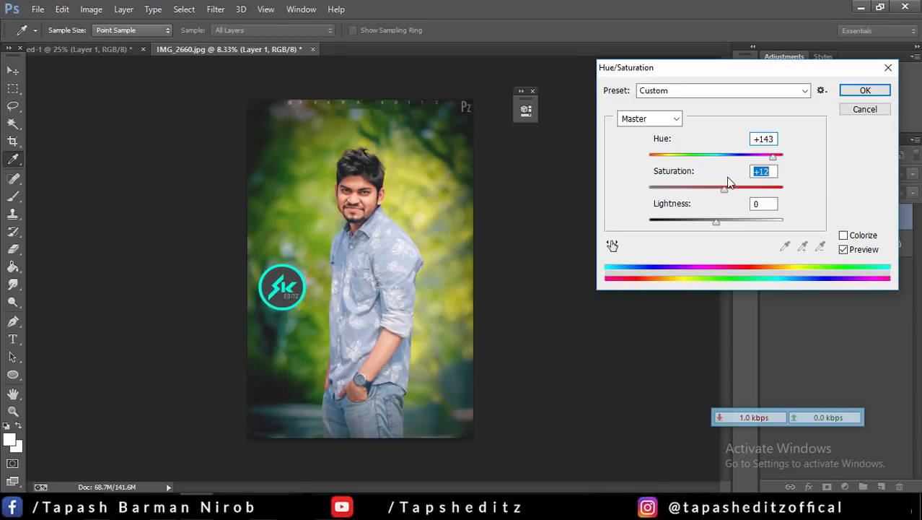
pyautogui.moveTo(716, 221)
pyautogui.mouseDown()
pyautogui.moveTo(697, 221)
pyautogui.moveTo(711, 218)
pyautogui.mouseUp()
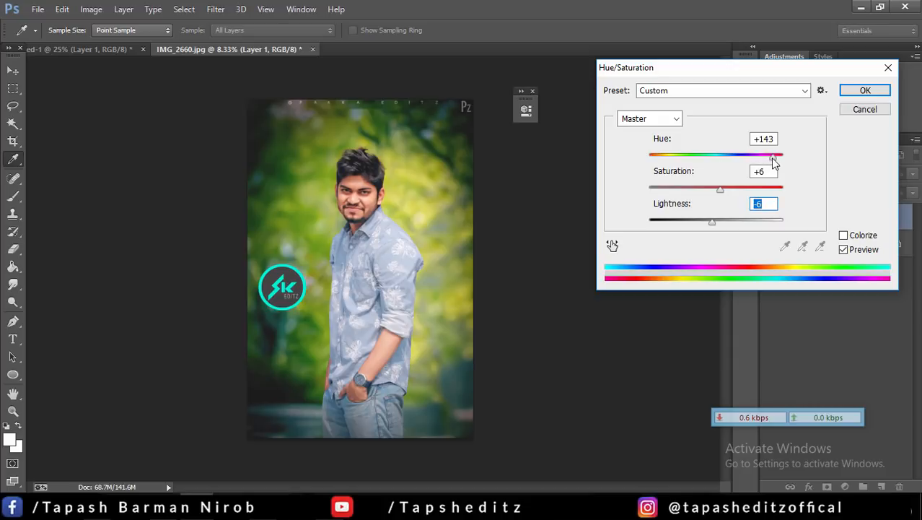
pyautogui.moveTo(771, 158); pyautogui.dragTo(618, 163)
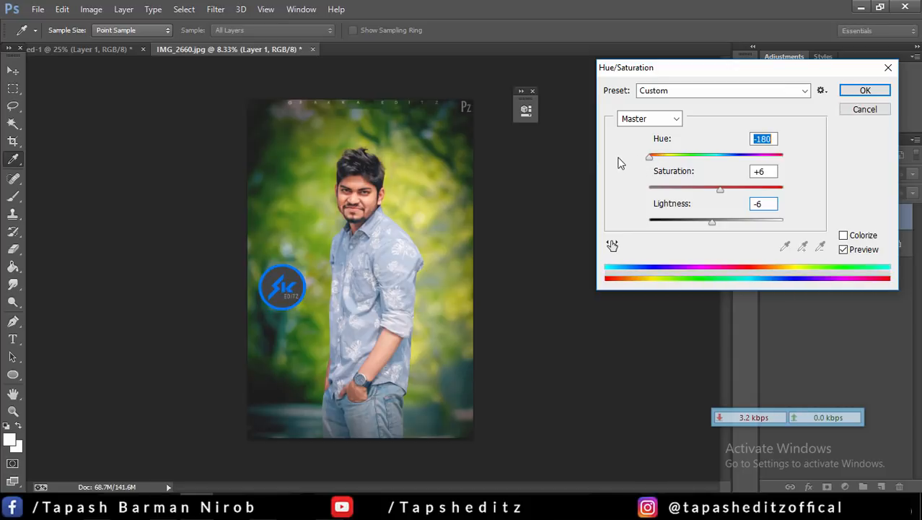
pyautogui.click(866, 109)
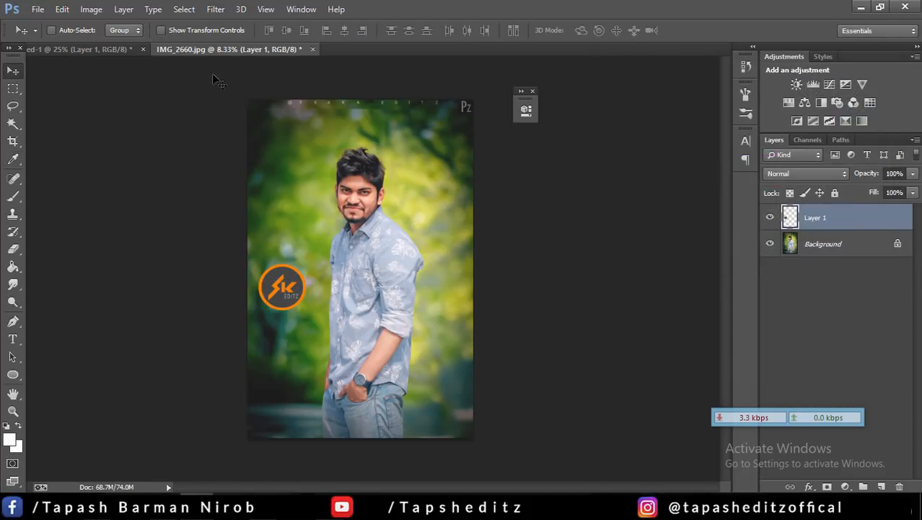